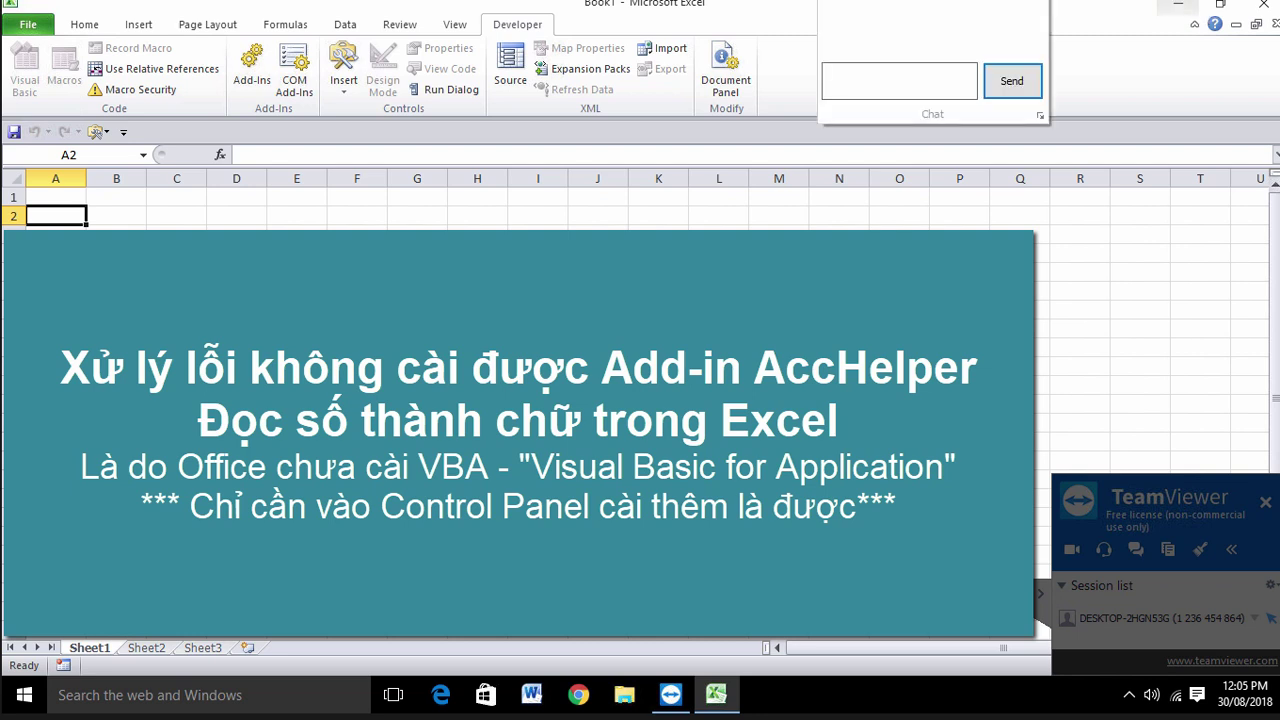
Tell the helper in chat that VBA isn't installed, so the add-in won't run
type("Máy của em chưa cài ")
type("VBA")
key("Return")
type("nên không")
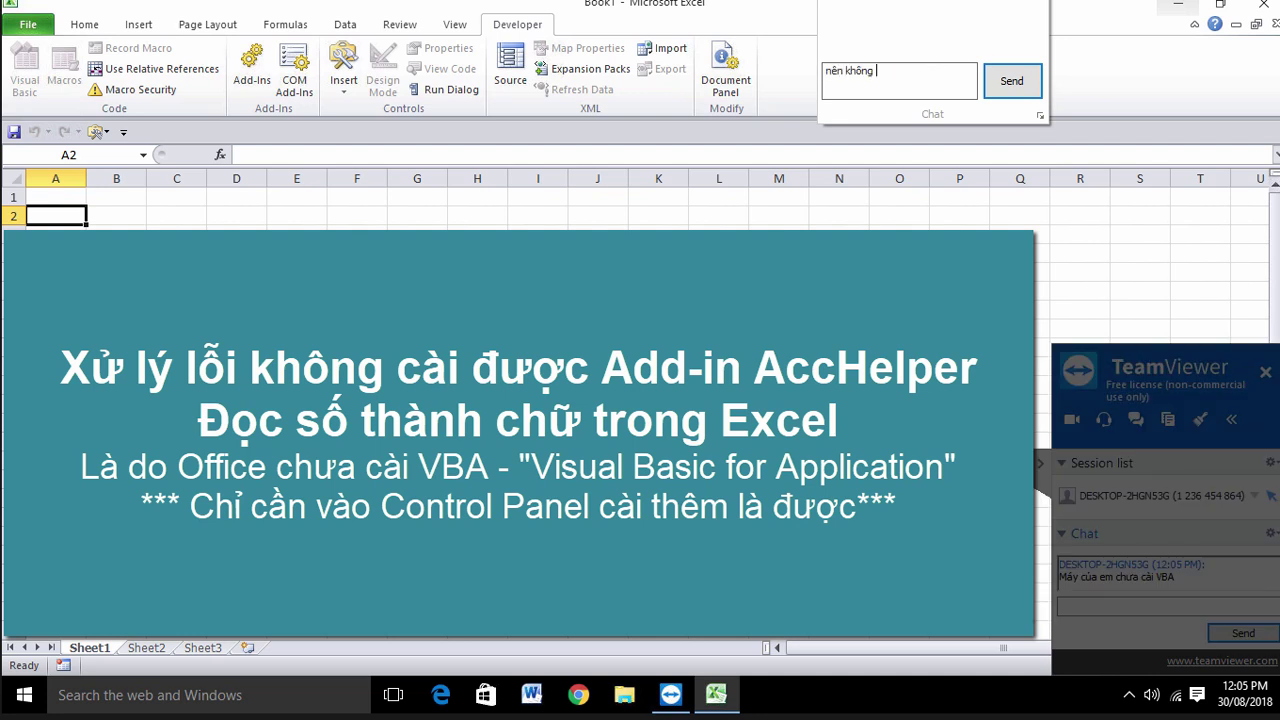
type(" chạy đc add-i")
type("n")
key("Return")
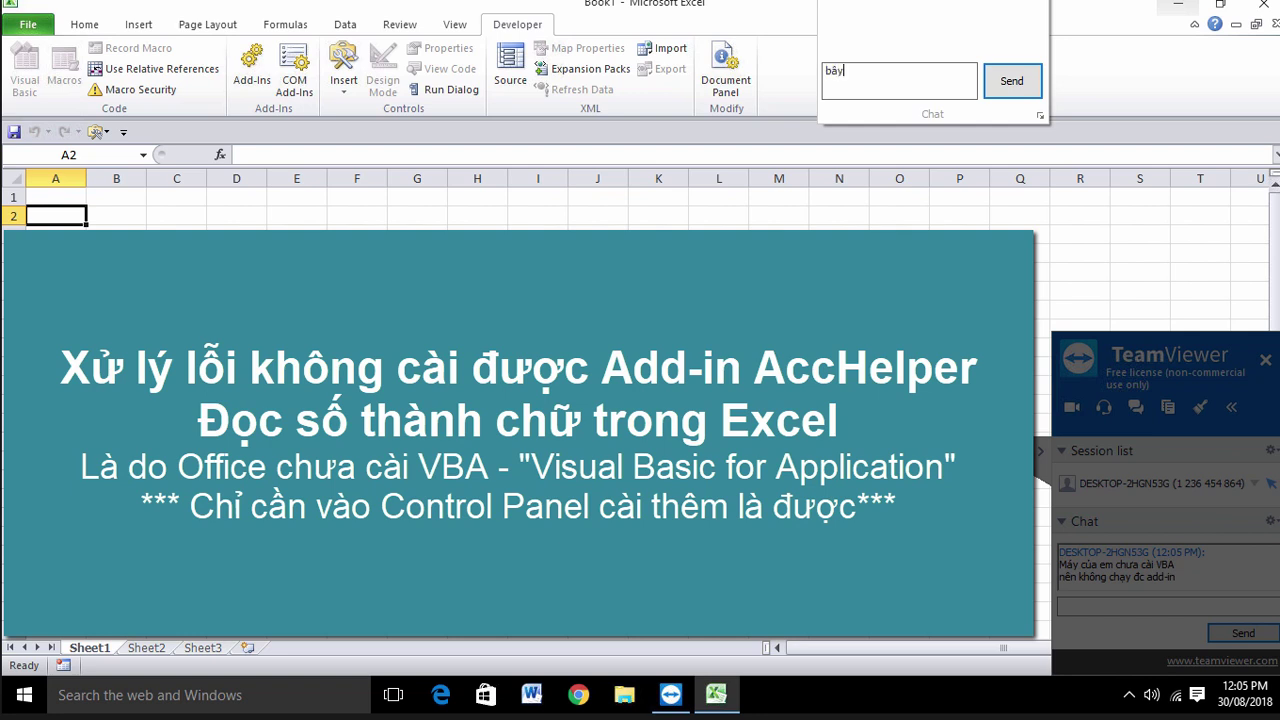
Describe the Visual Basic symptom in chat and ask for help
type("biểu hiện")
type(" cua")
type("menu De")
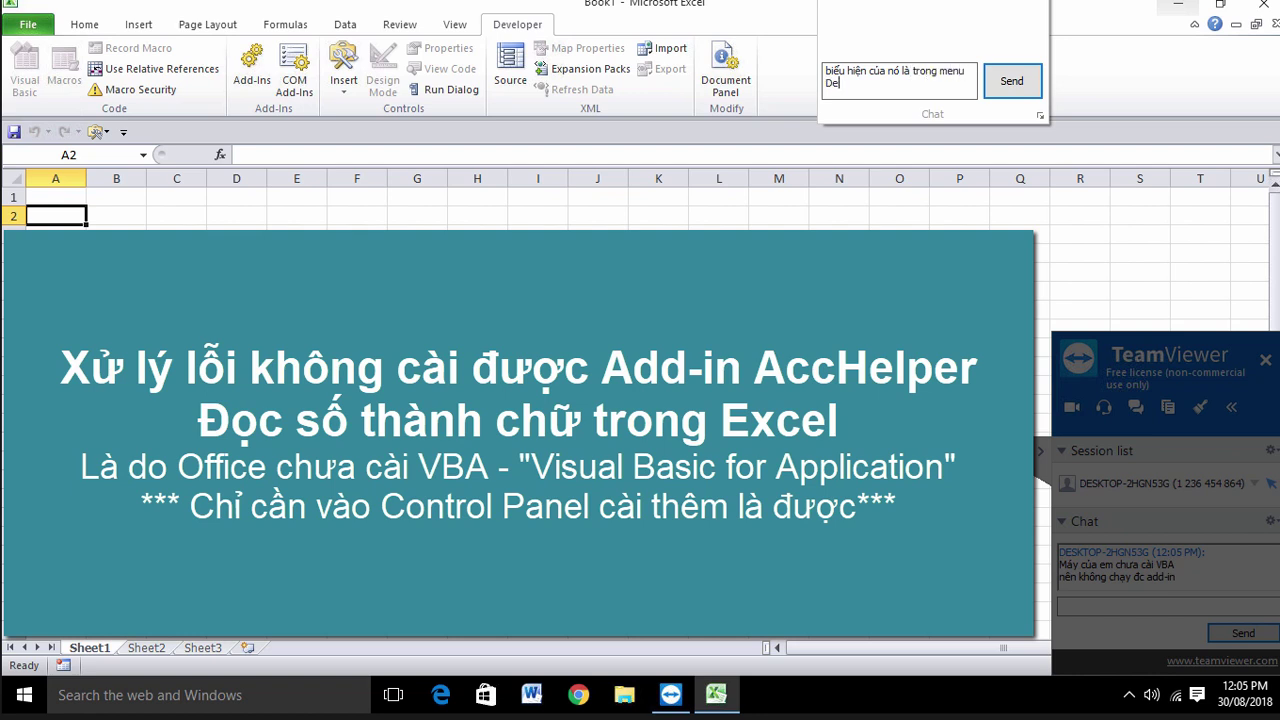
type("lop")
type(" mơ")
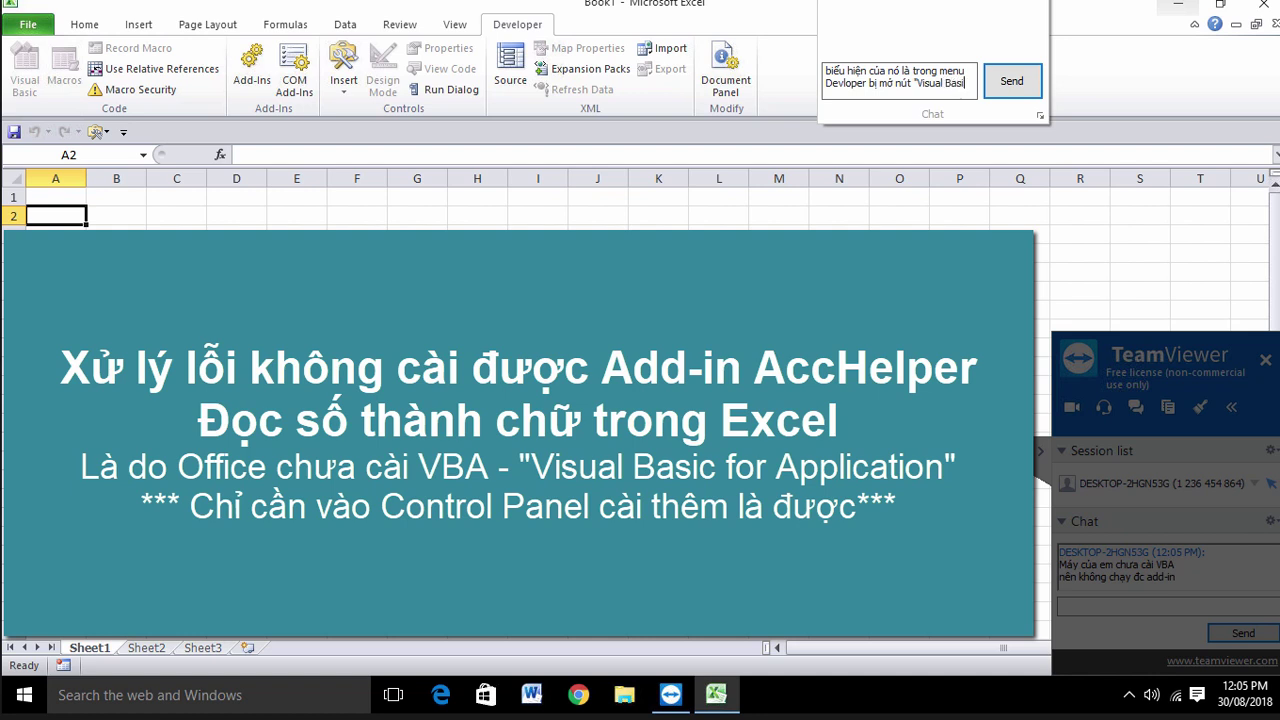
type("fo")
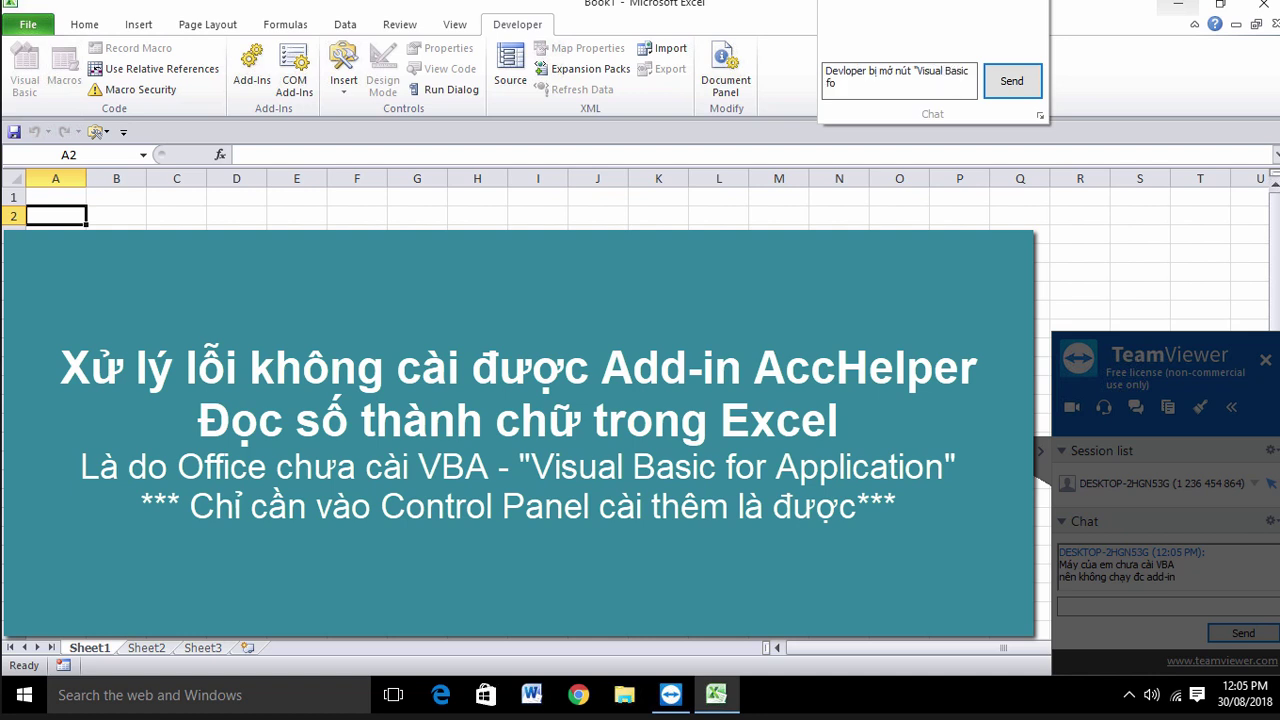
type("on\"")
key("Return")
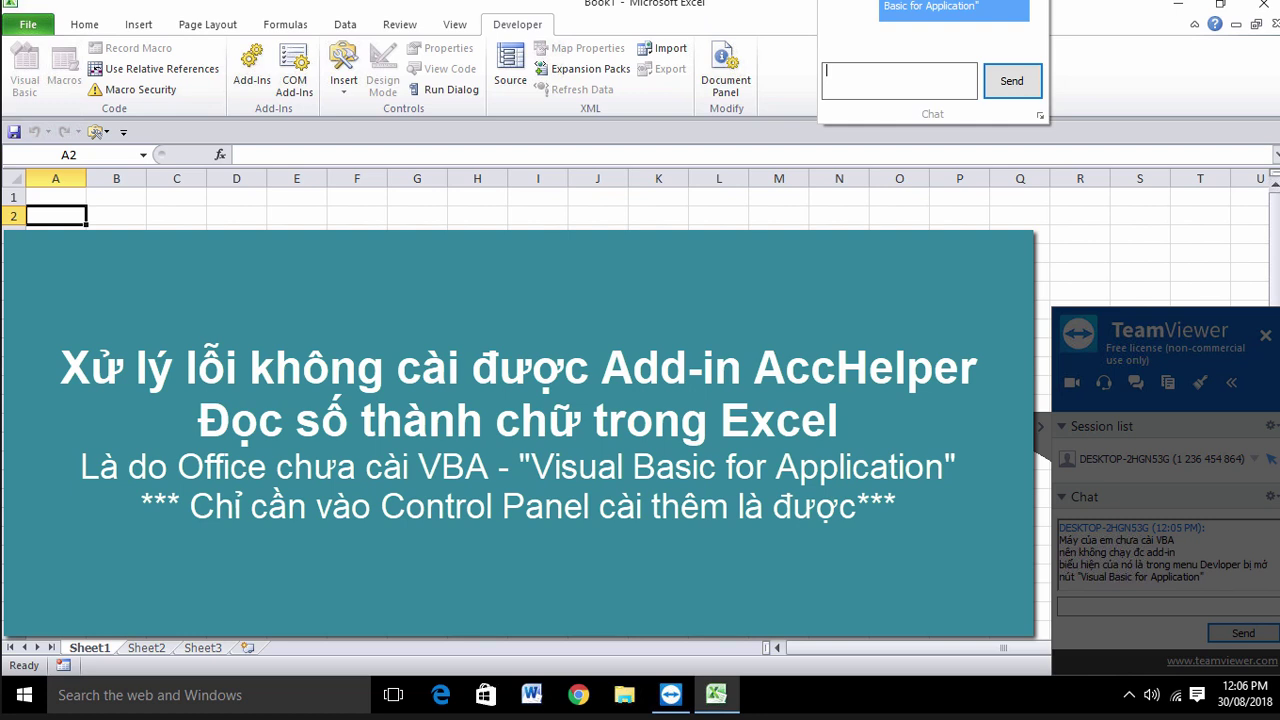
type("the a xuw ly giup em luon voi a'")
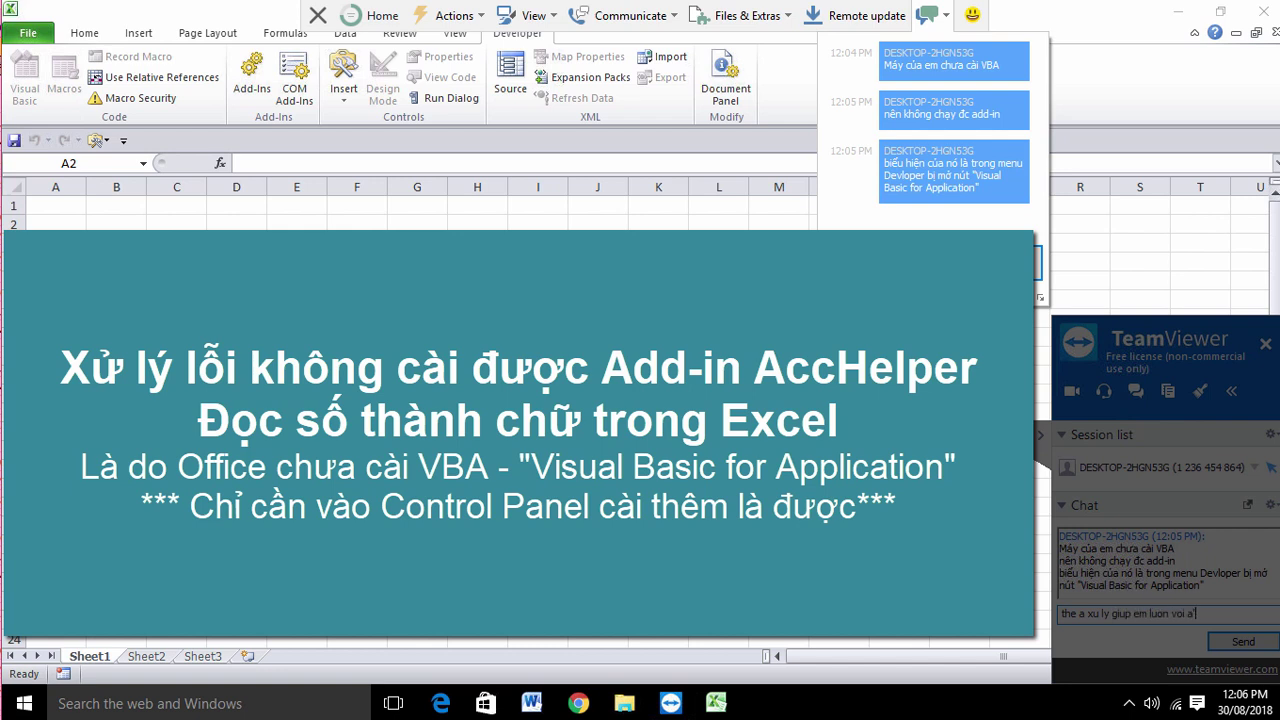
key("Return")
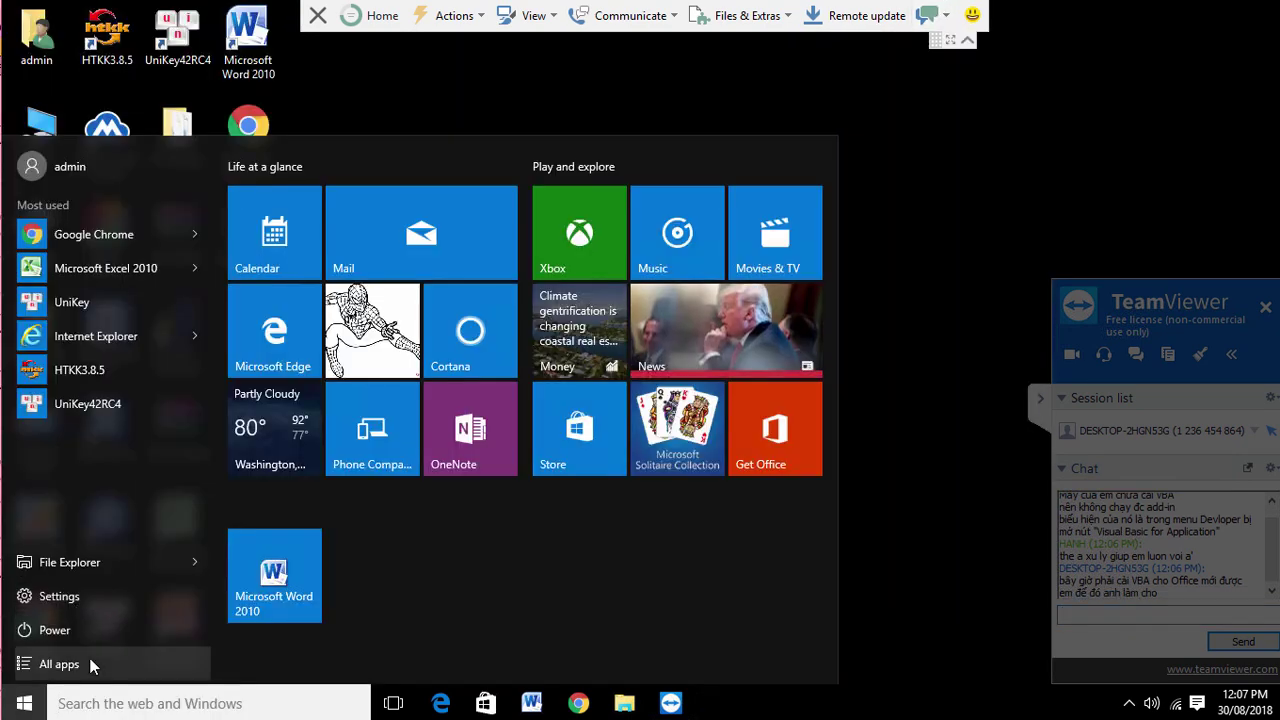
Open Control Panel's installed programs list and select Microsoft Office Professional Plus 2010
left_click(95, 700)
type("contro")
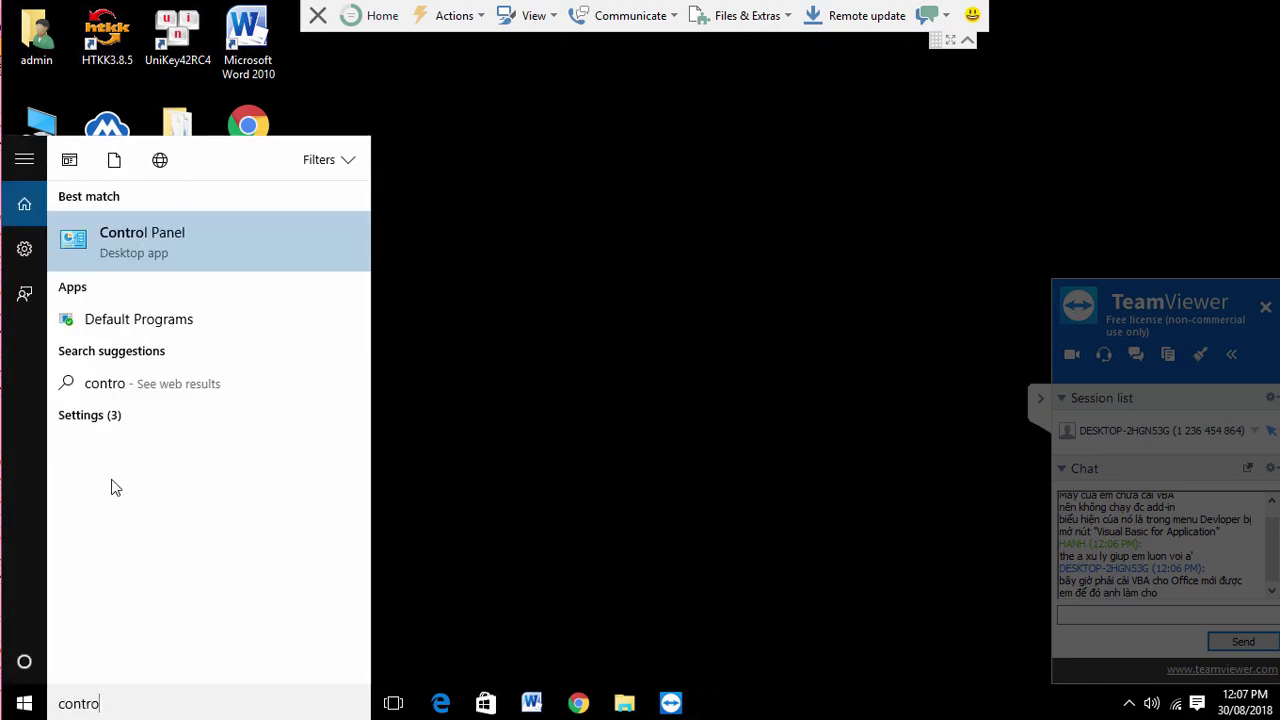
left_click(176, 244)
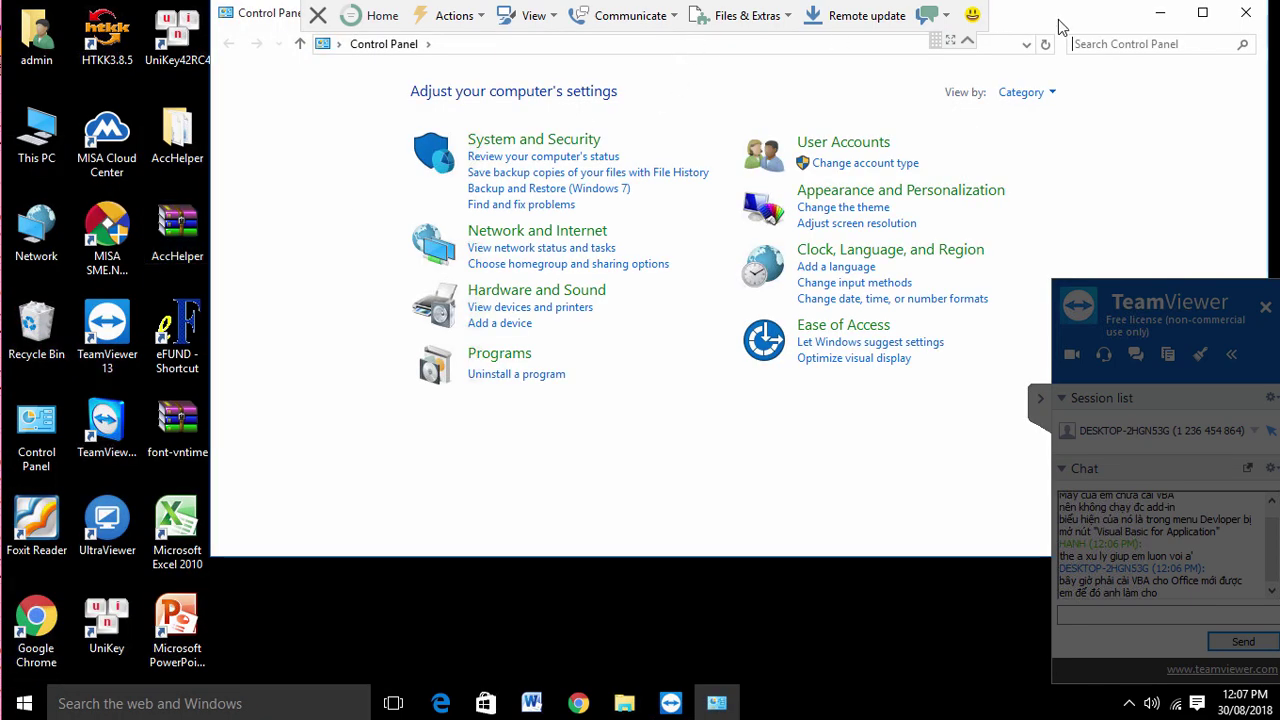
left_click(1202, 13)
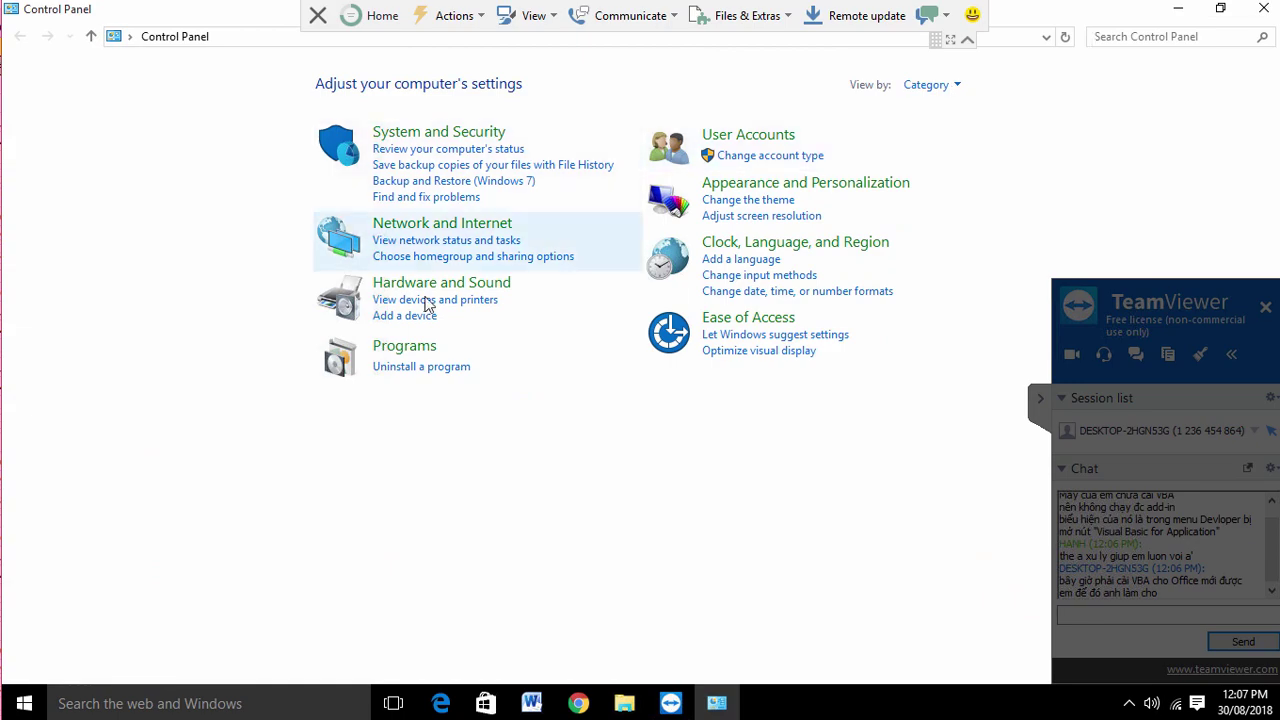
left_click(392, 352)
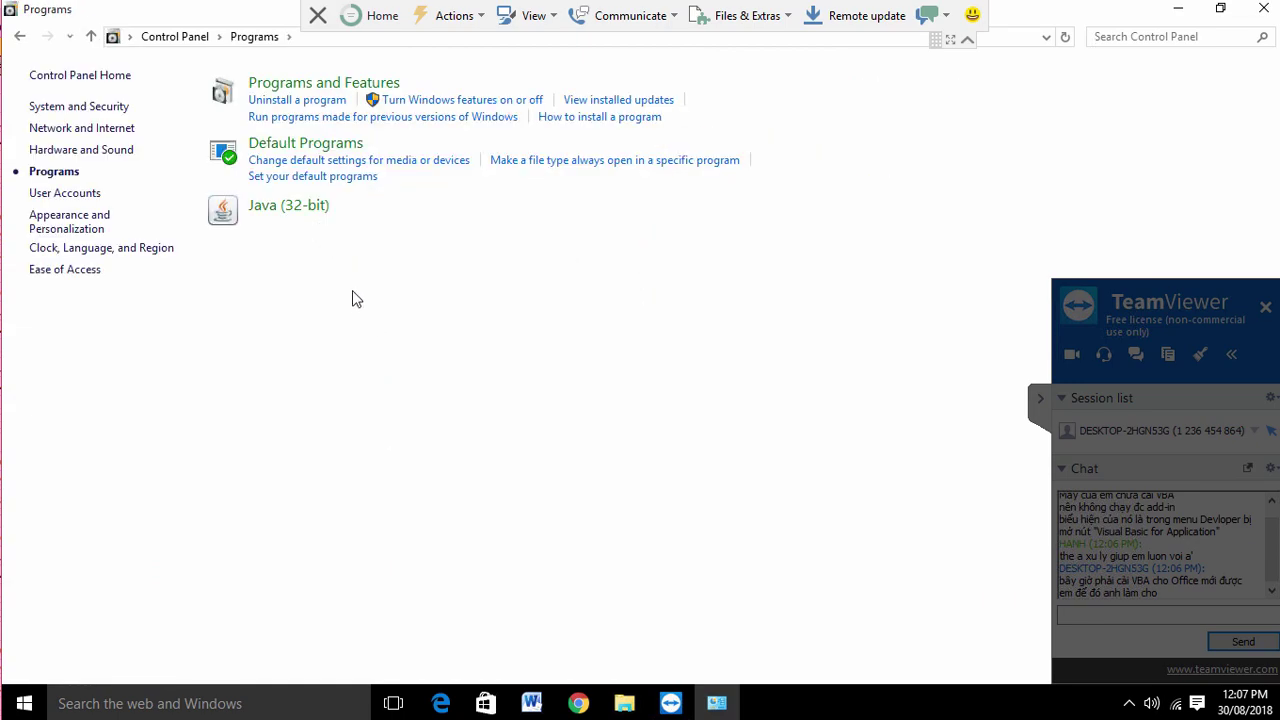
left_click(309, 84)
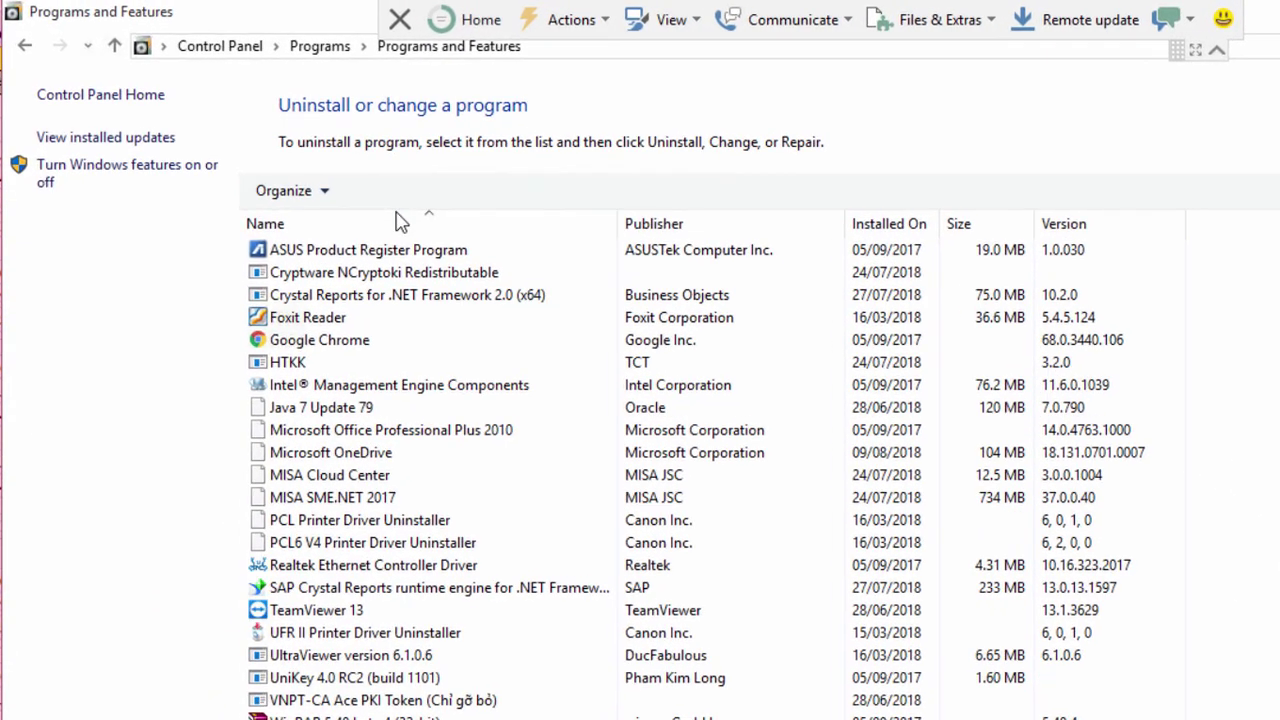
left_click(438, 524)
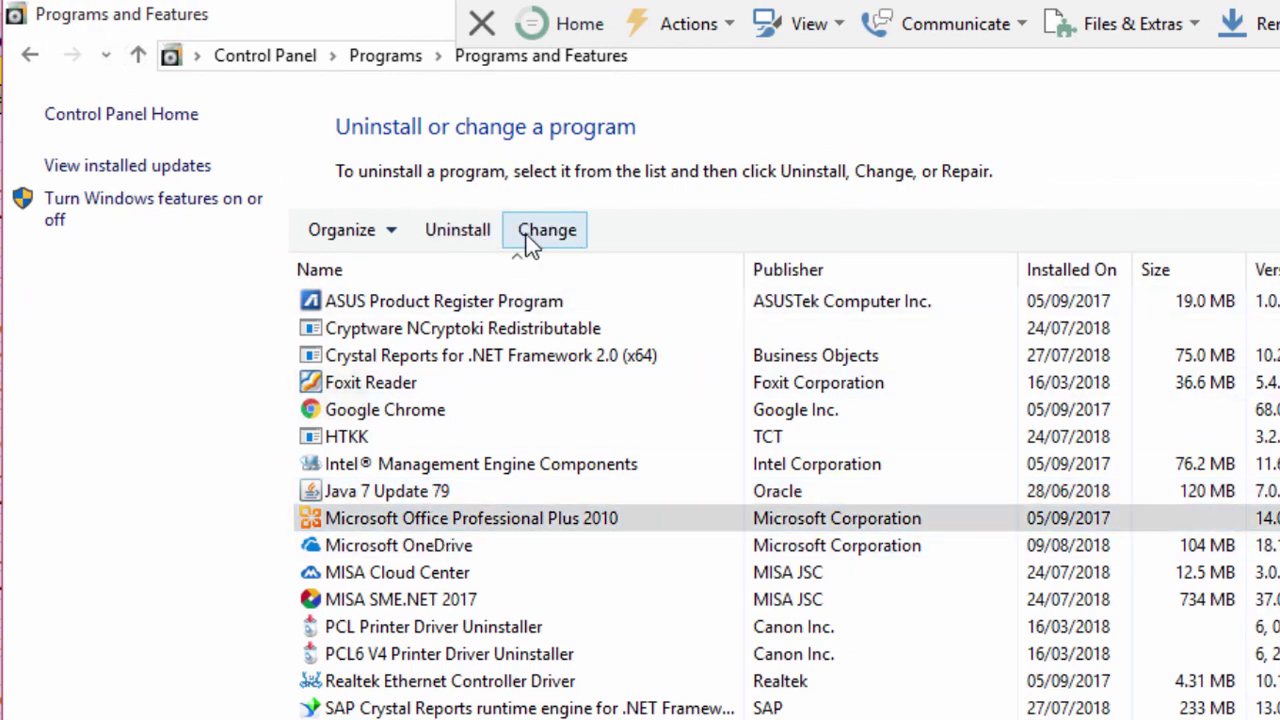
Add Visual Basic for Applications to Office 2010 as Run from My Computer and finish setup
left_click(547, 230)
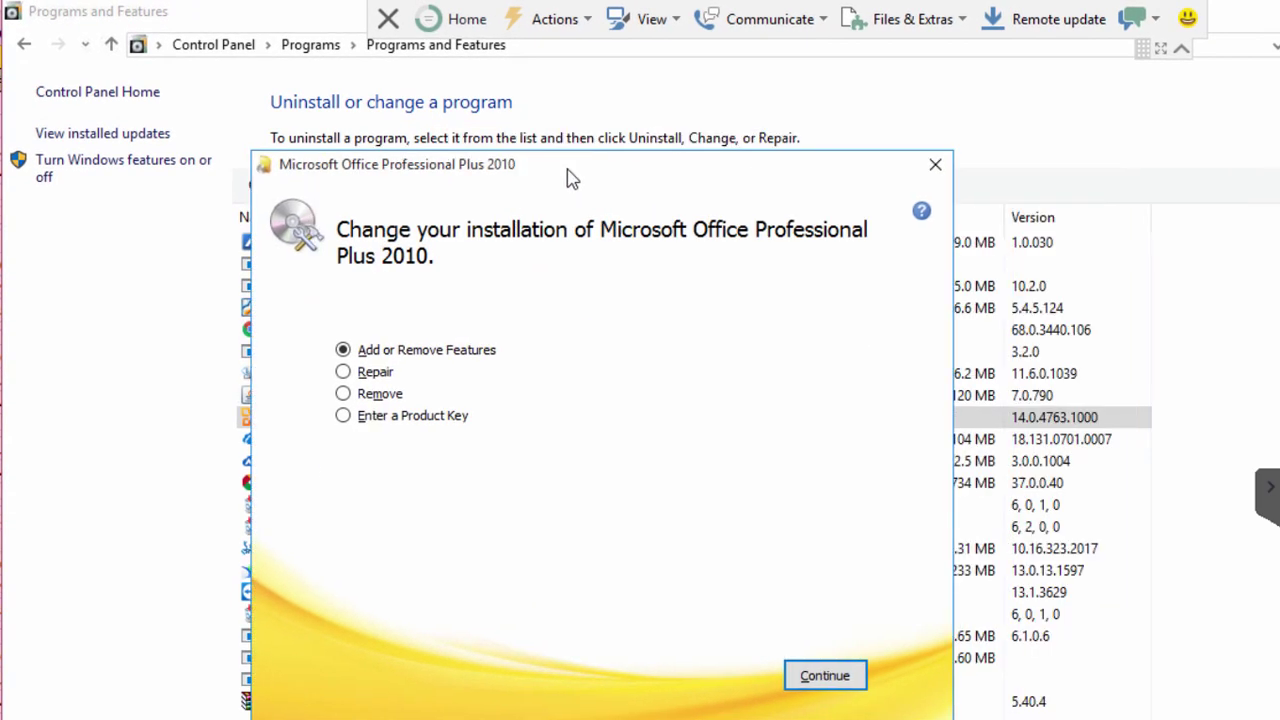
left_click(823, 672)
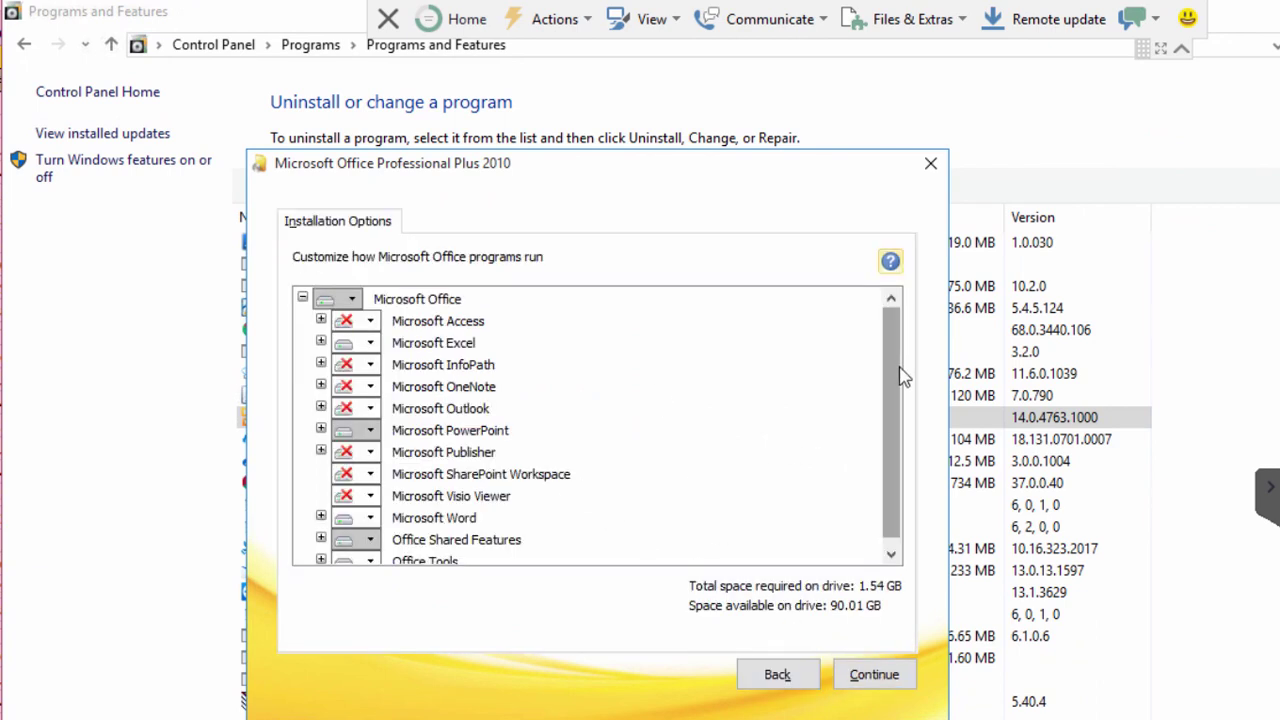
scroll(900, 371, "down", 2)
left_click(321, 531)
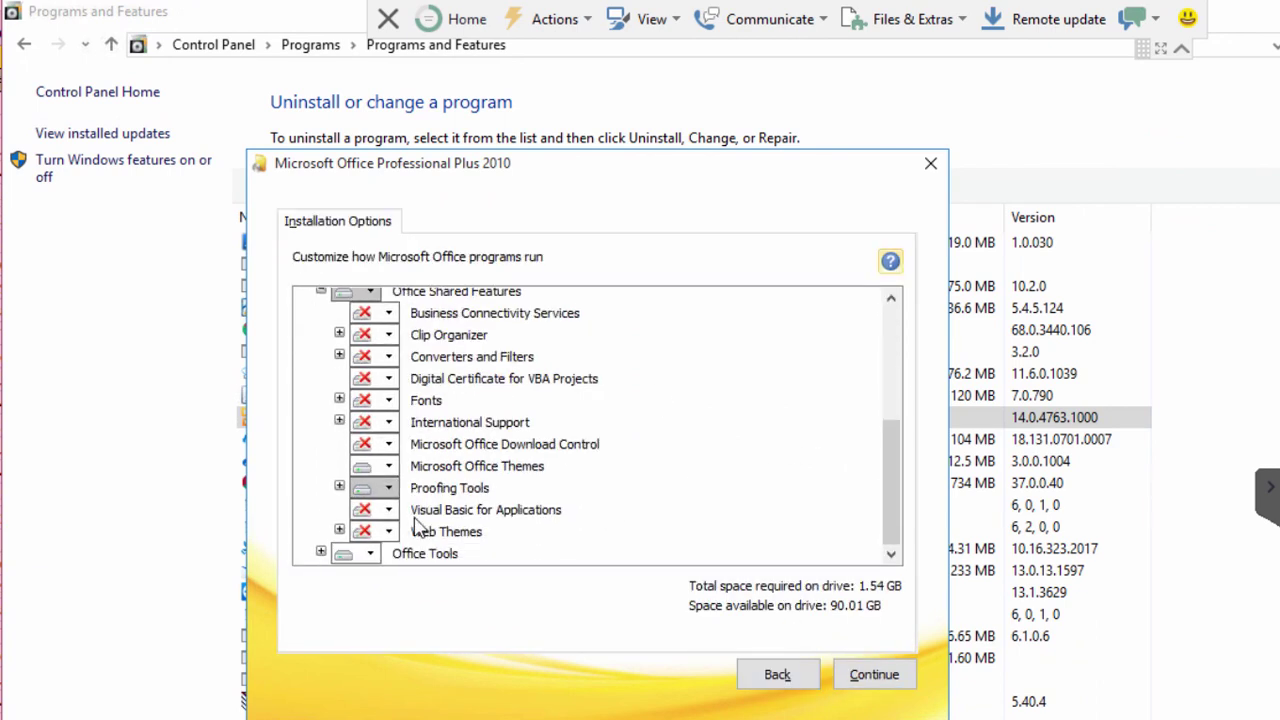
left_click(389, 510)
left_click(412, 534)
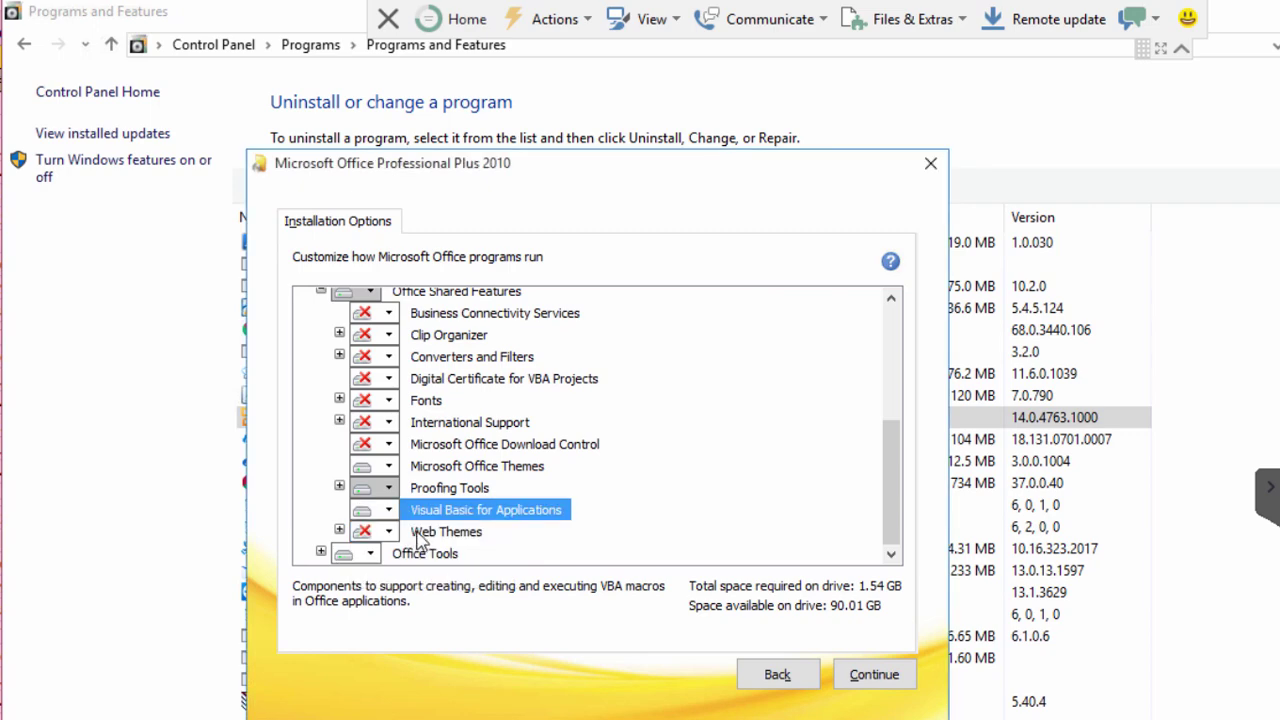
left_click(860, 674)
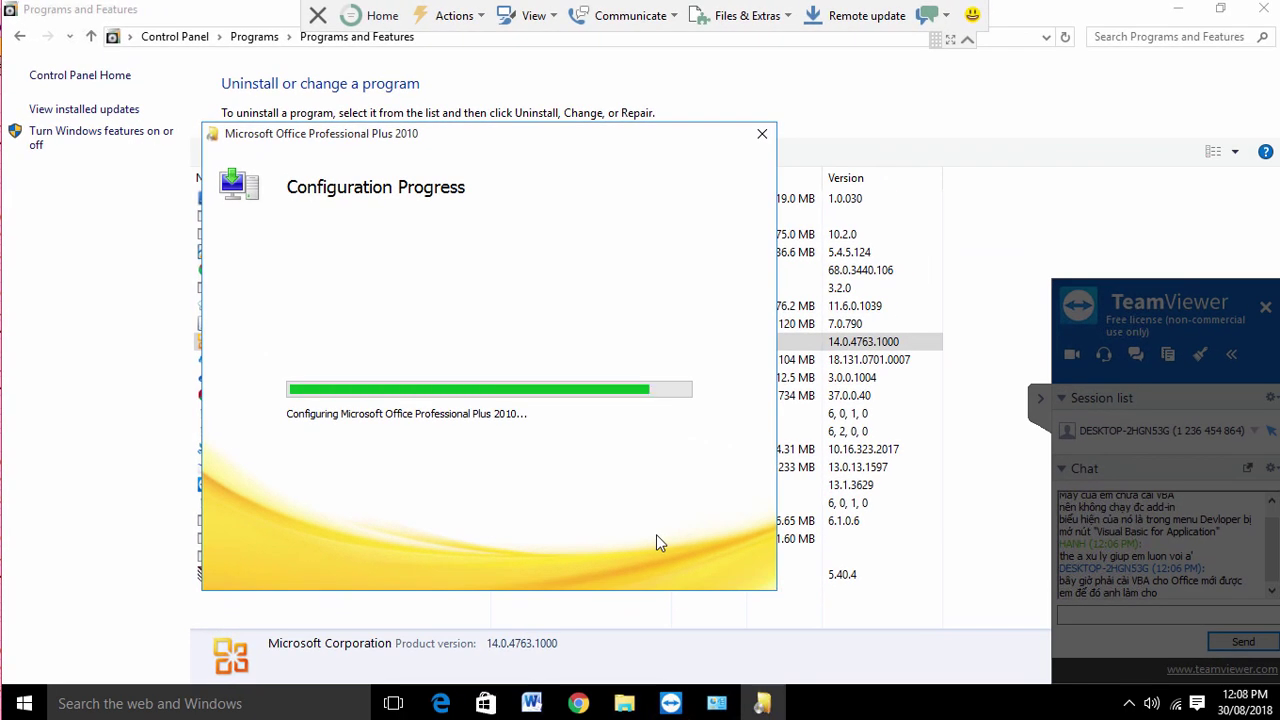
left_click(704, 554)
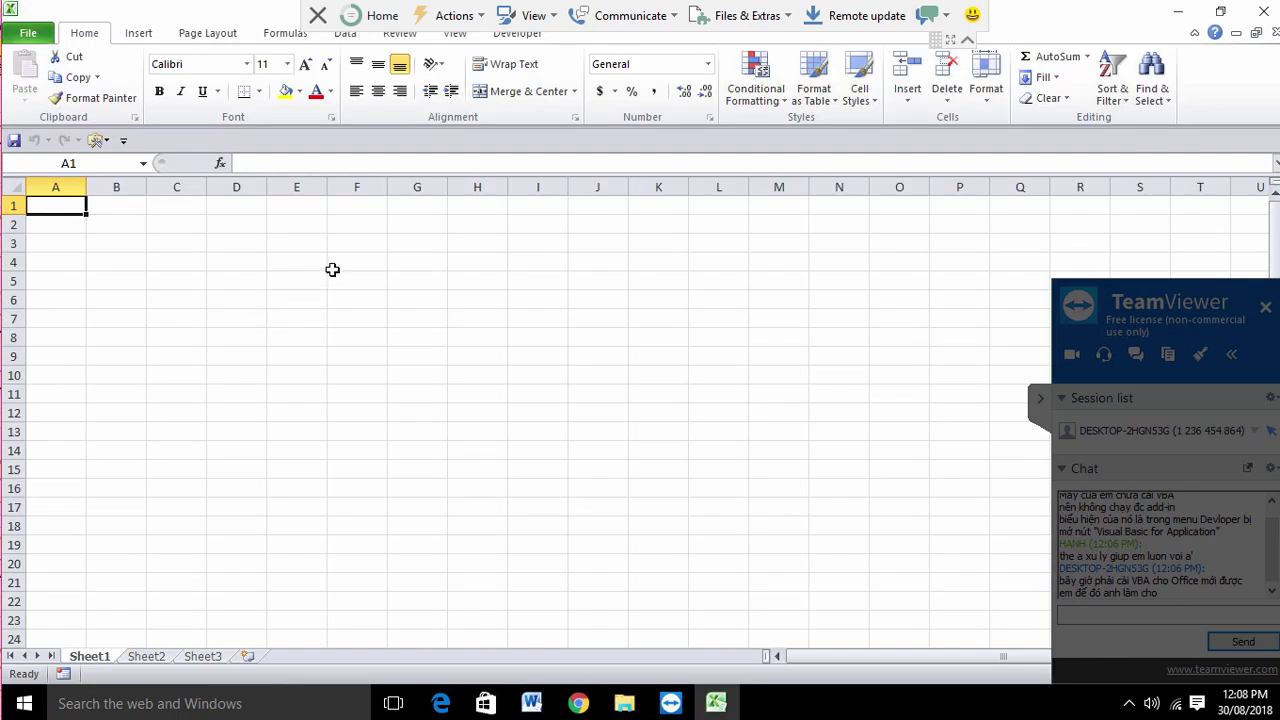
Restart Excel with a new blank workbook
left_click(222, 248)
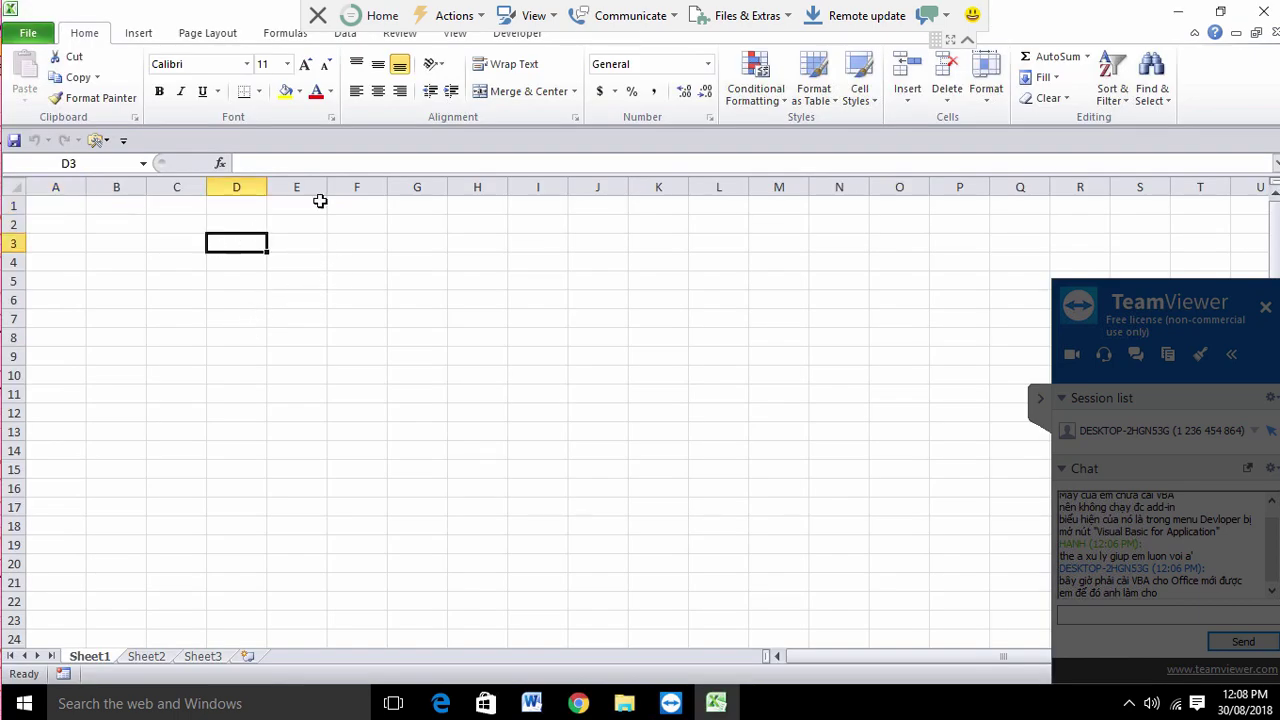
left_click(1264, 11)
double_click(250, 325)
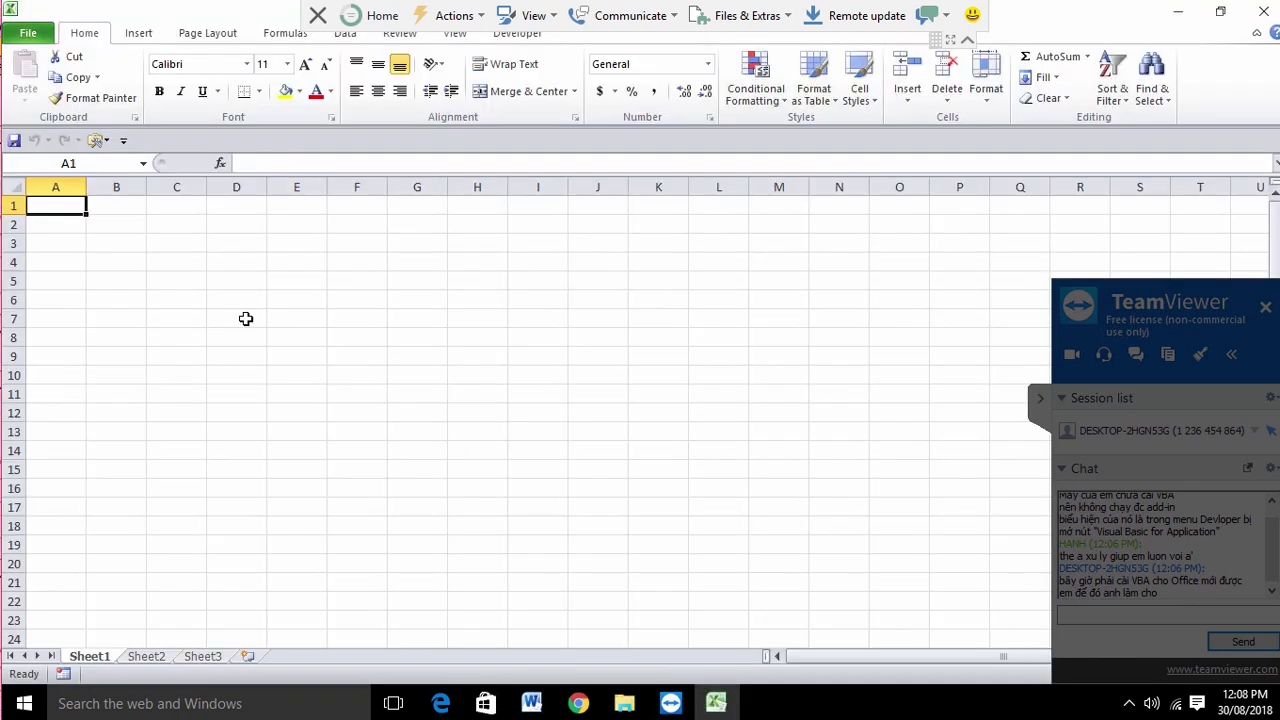
Enable Accounting Helper v3.0.0 (32-bit) in Excel's Add-Ins manager
left_click(30, 35)
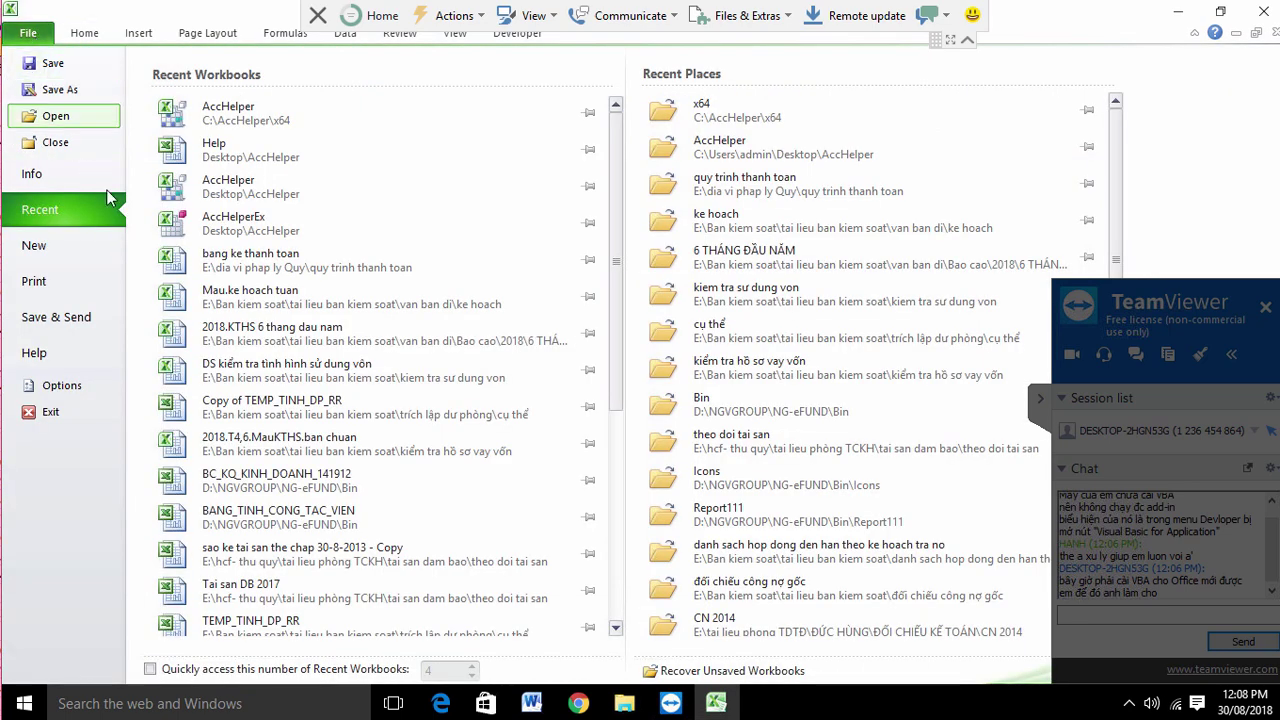
left_click(66, 390)
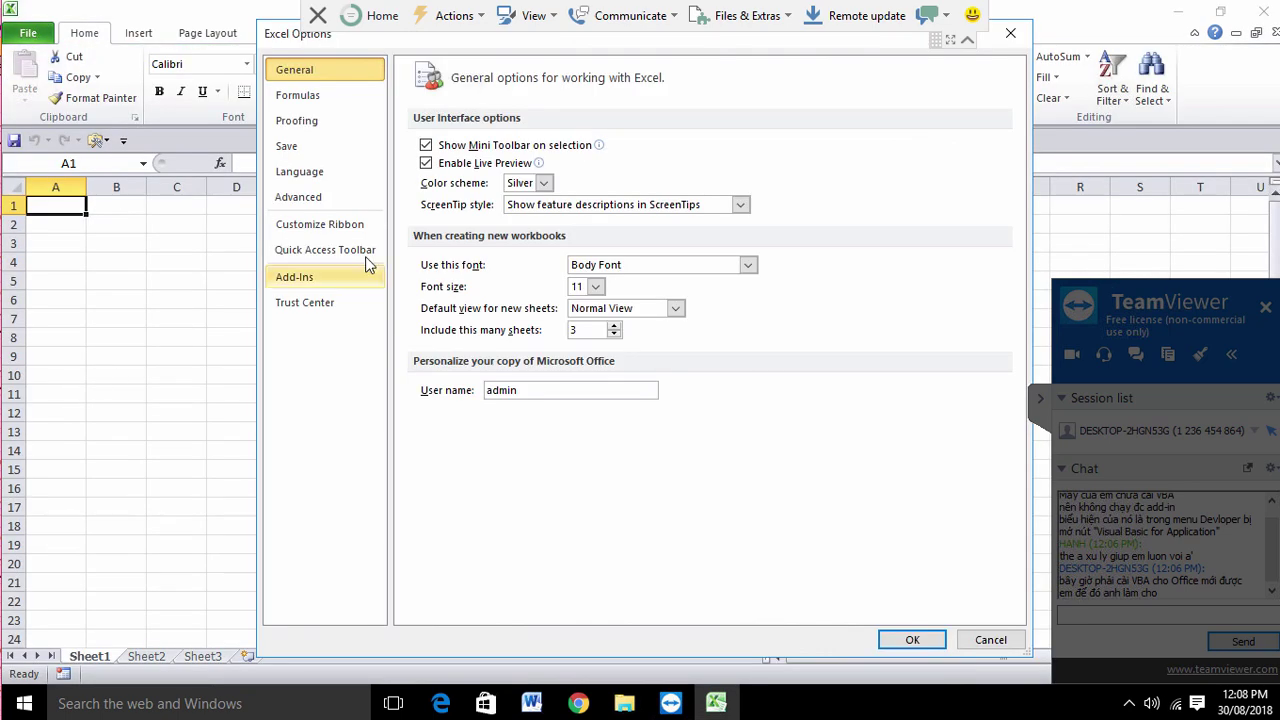
left_click(300, 277)
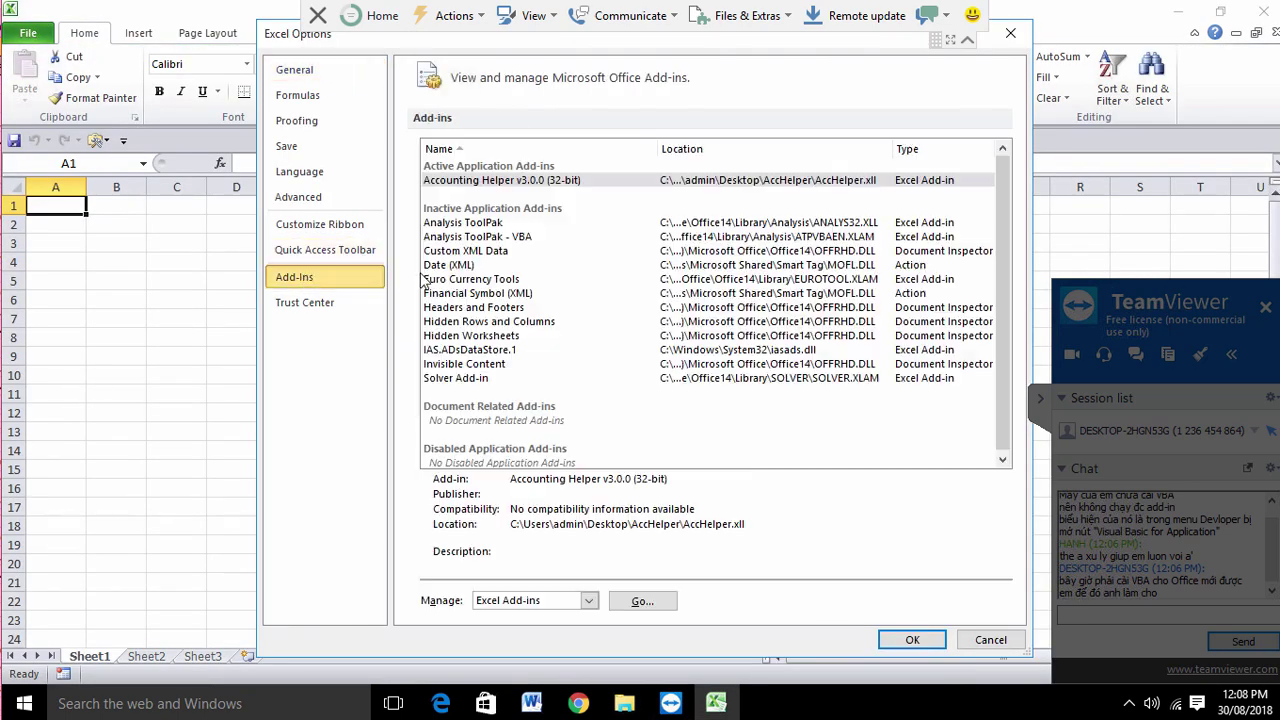
left_click(560, 182)
left_click(632, 602)
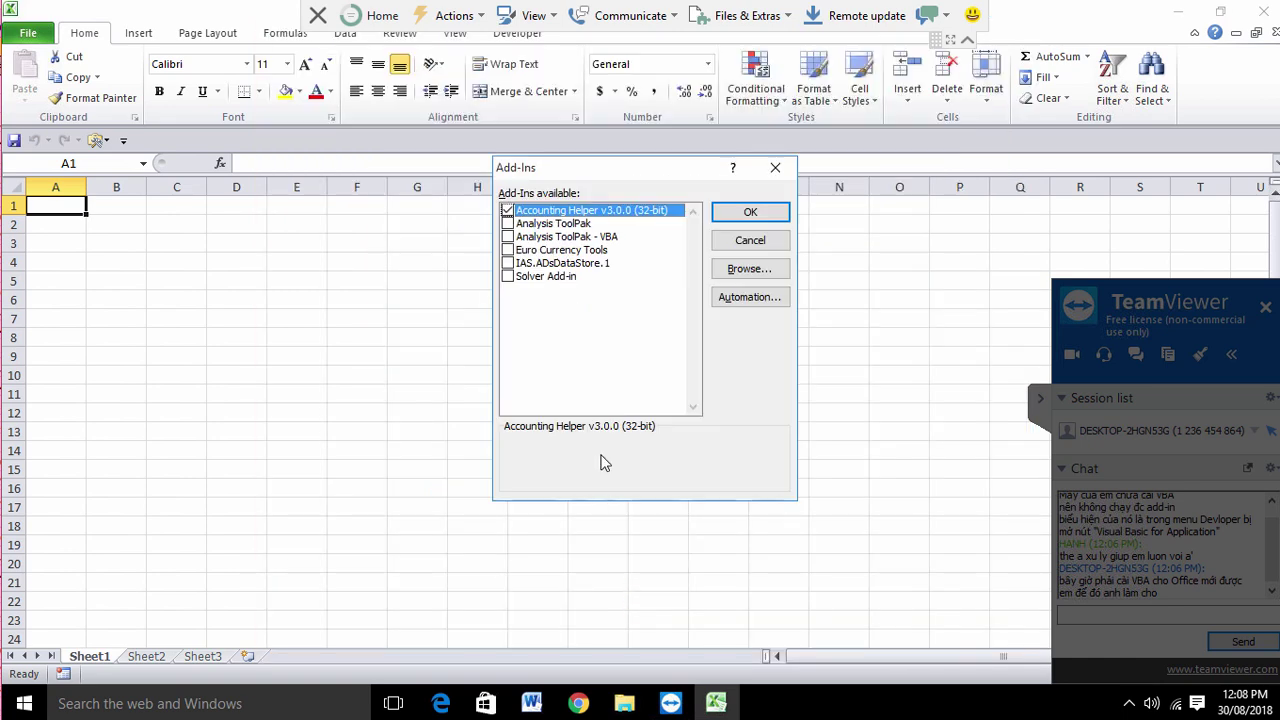
left_click(553, 223)
left_click(580, 210)
left_click(732, 213)
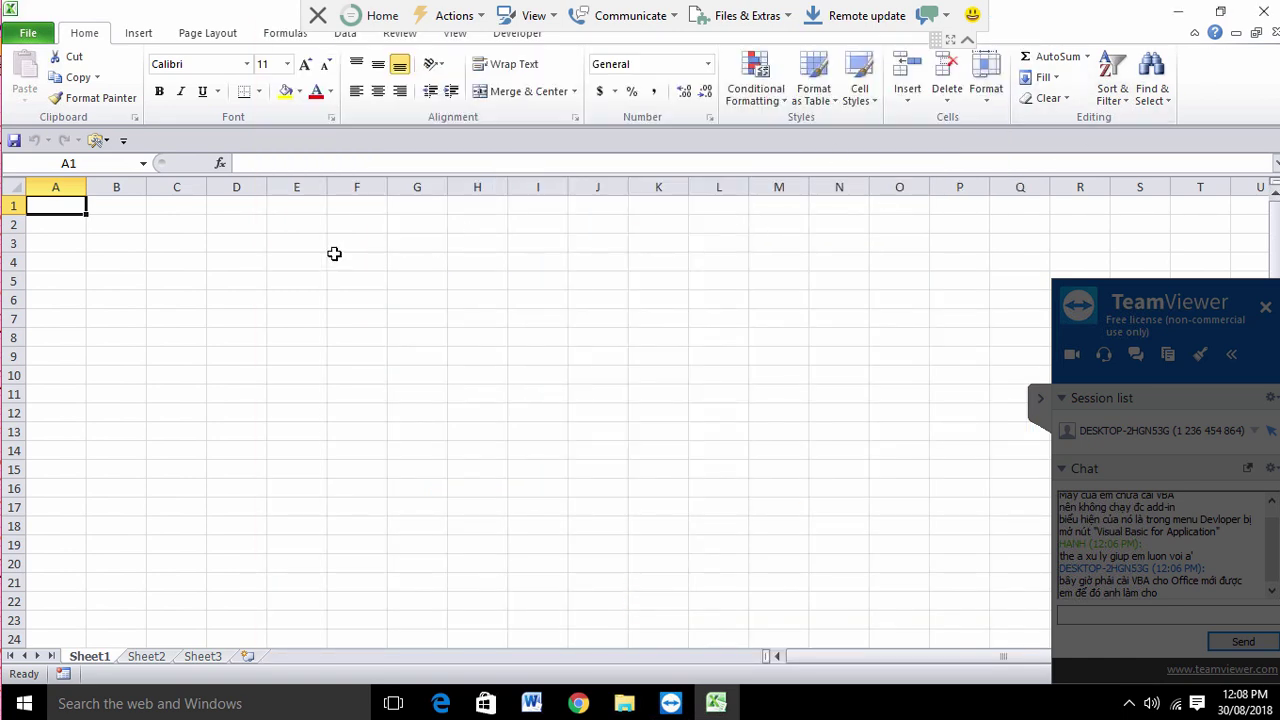
Enter 10000 in A1 and =VND(A1) in A2 to spell it in Vietnamese
type("10000")
key("Return")
type("=")
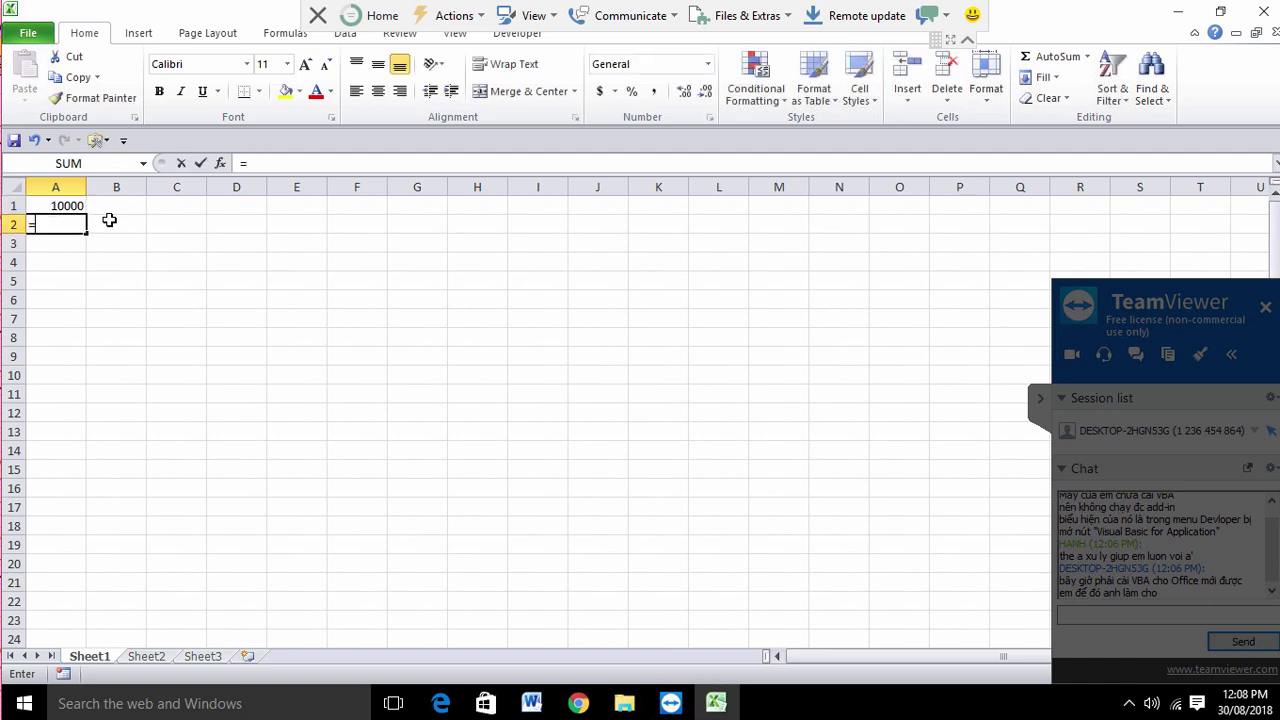
type("vn")
key("Tab")
left_click(66, 205)
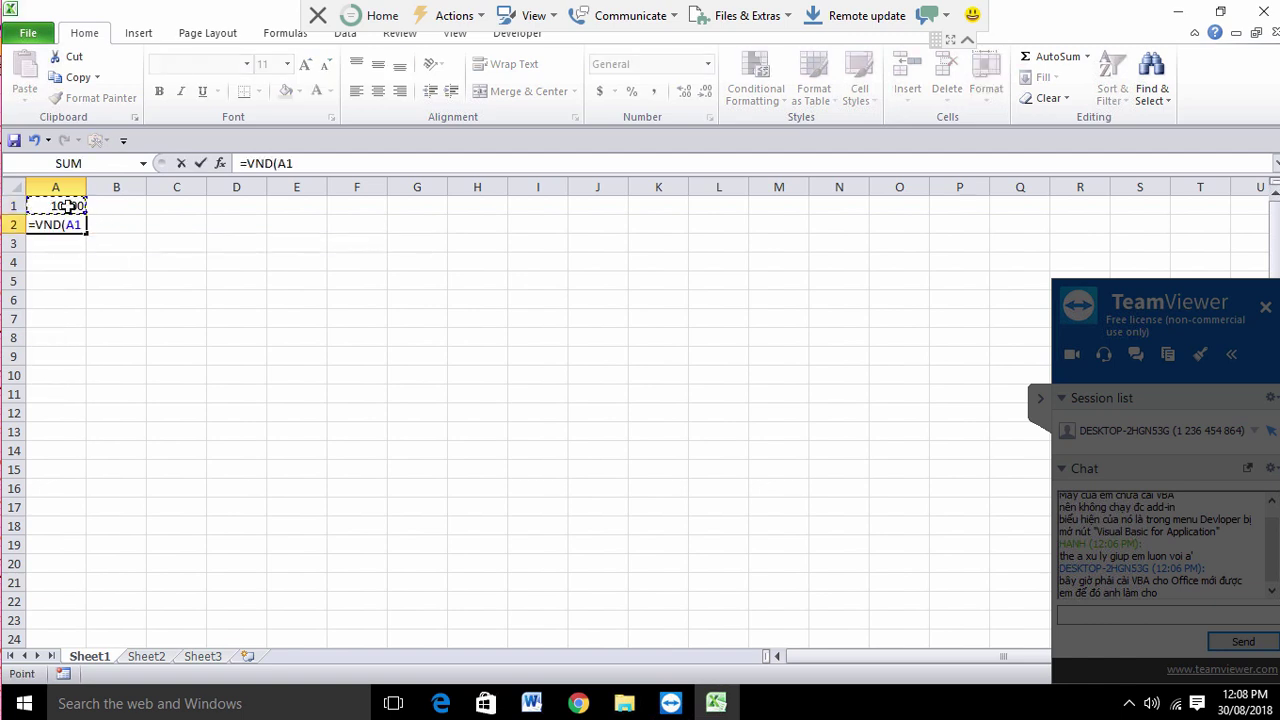
type(")")
key("Return")
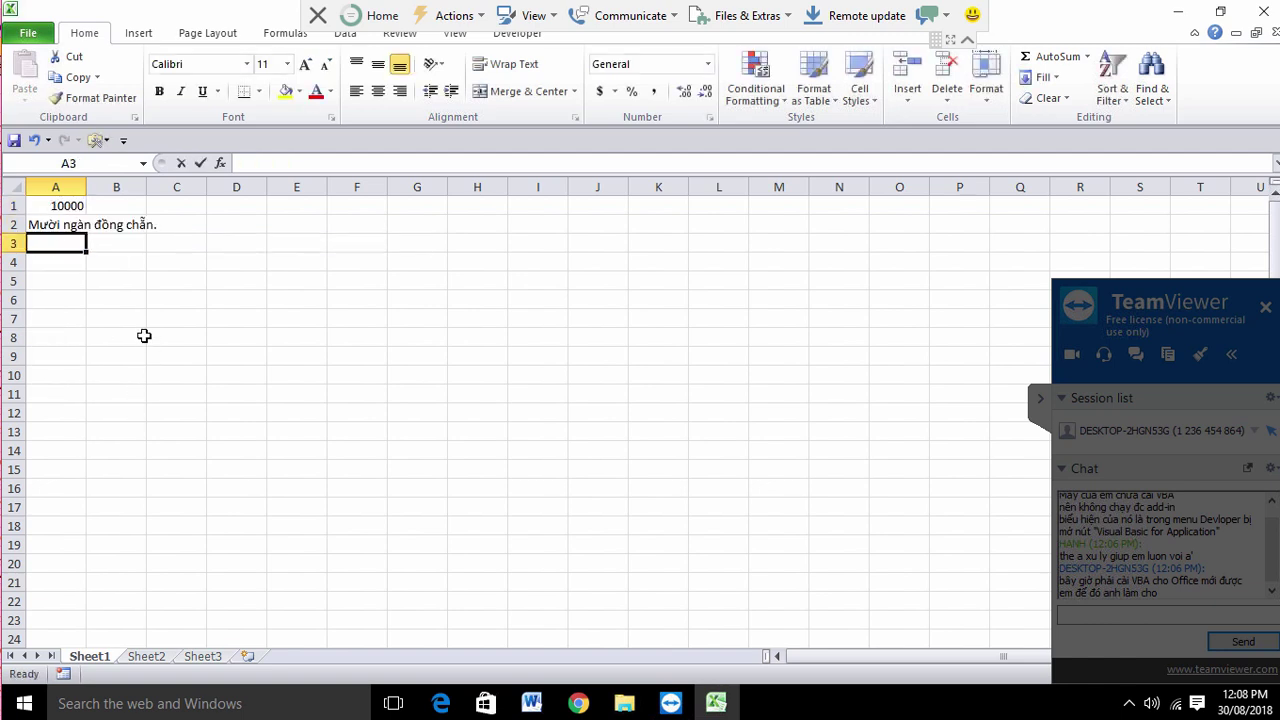
Enter =USD(A1) in A3 to spell the amount in English
type("=us")
key("Tab")
key("Up")
key("Up")
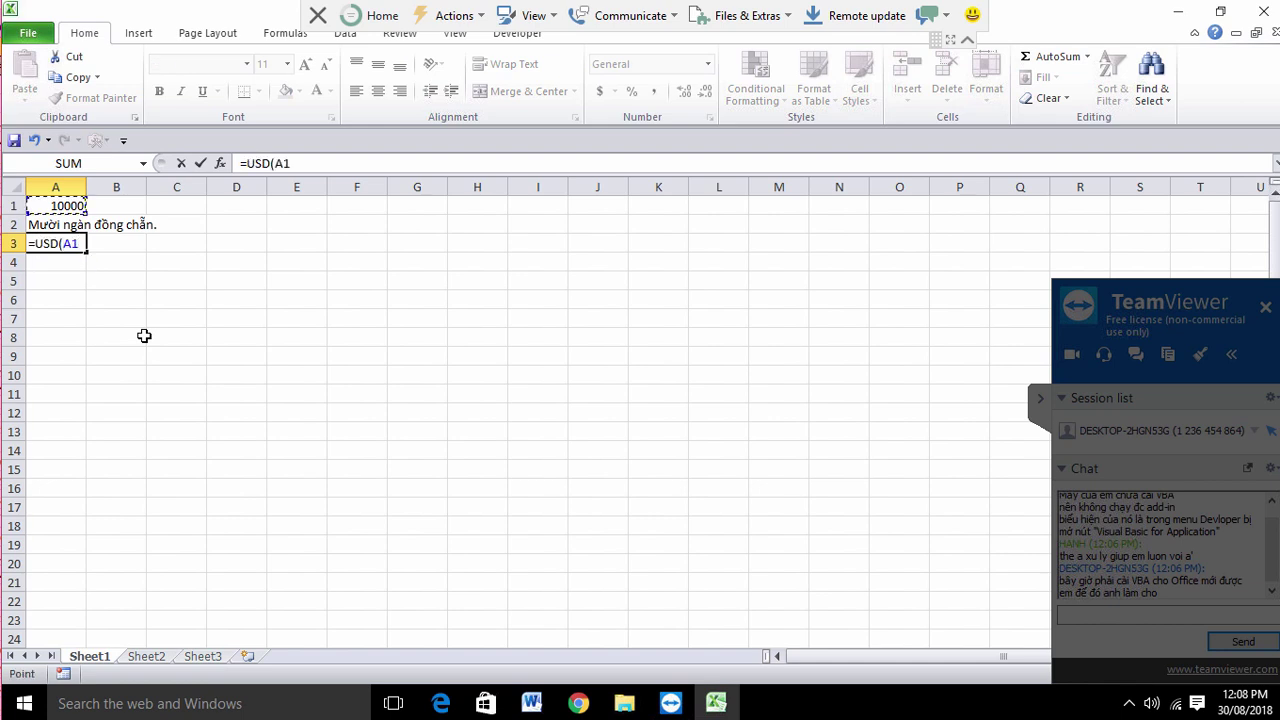
key("Return")
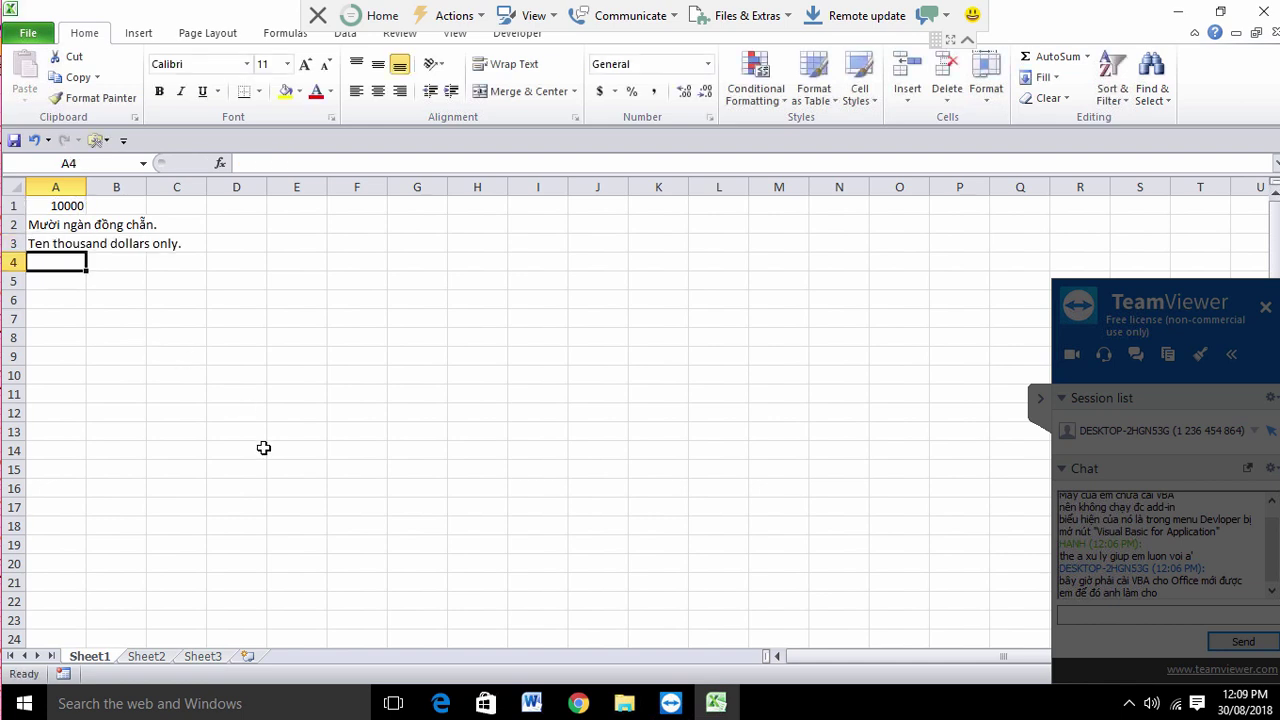
left_click(918, 16)
Send short chat replies: 'rồi đấy em', 'hihi', 'k có gì e', 'nhưng'
type("rồi đấy em")
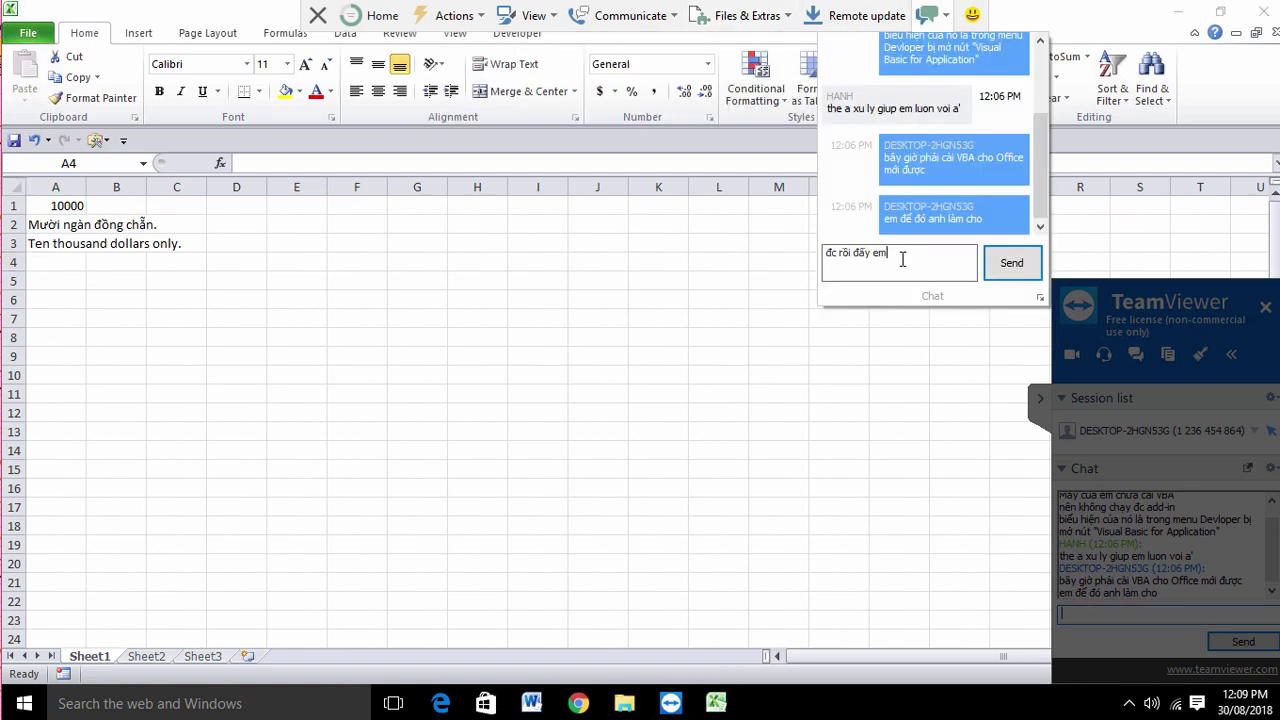
key("Return")
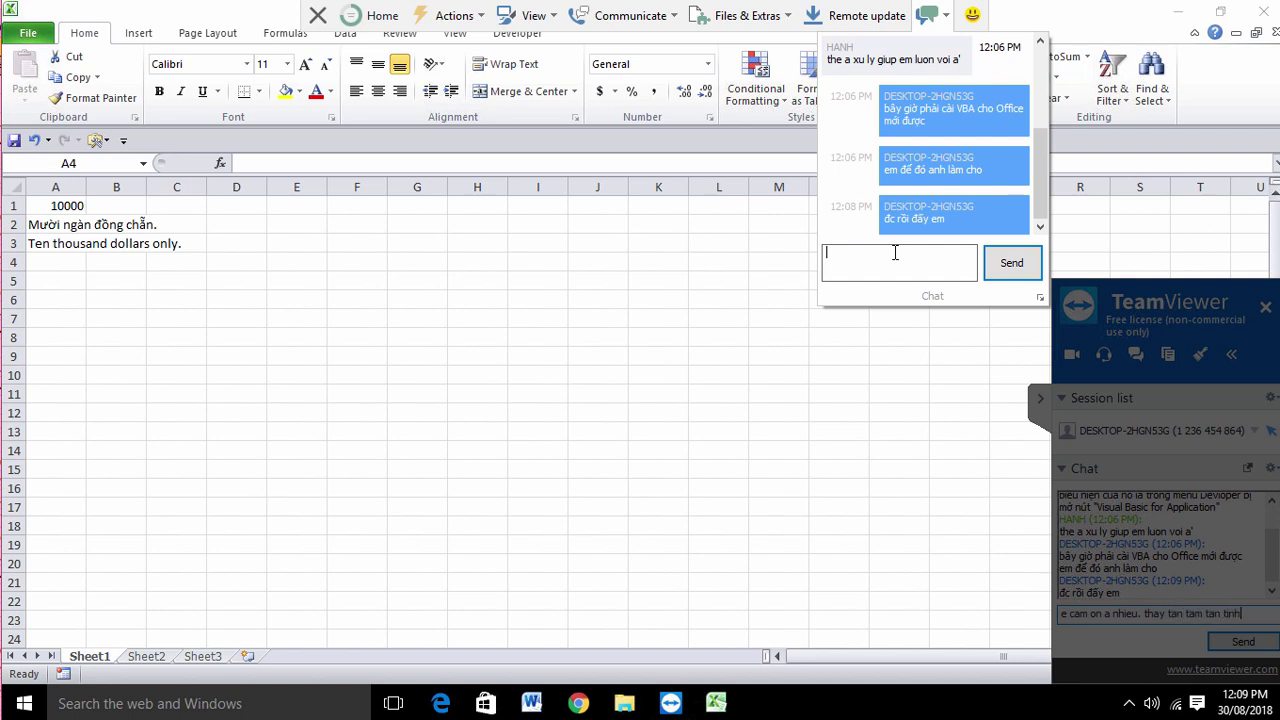
type("hihi")
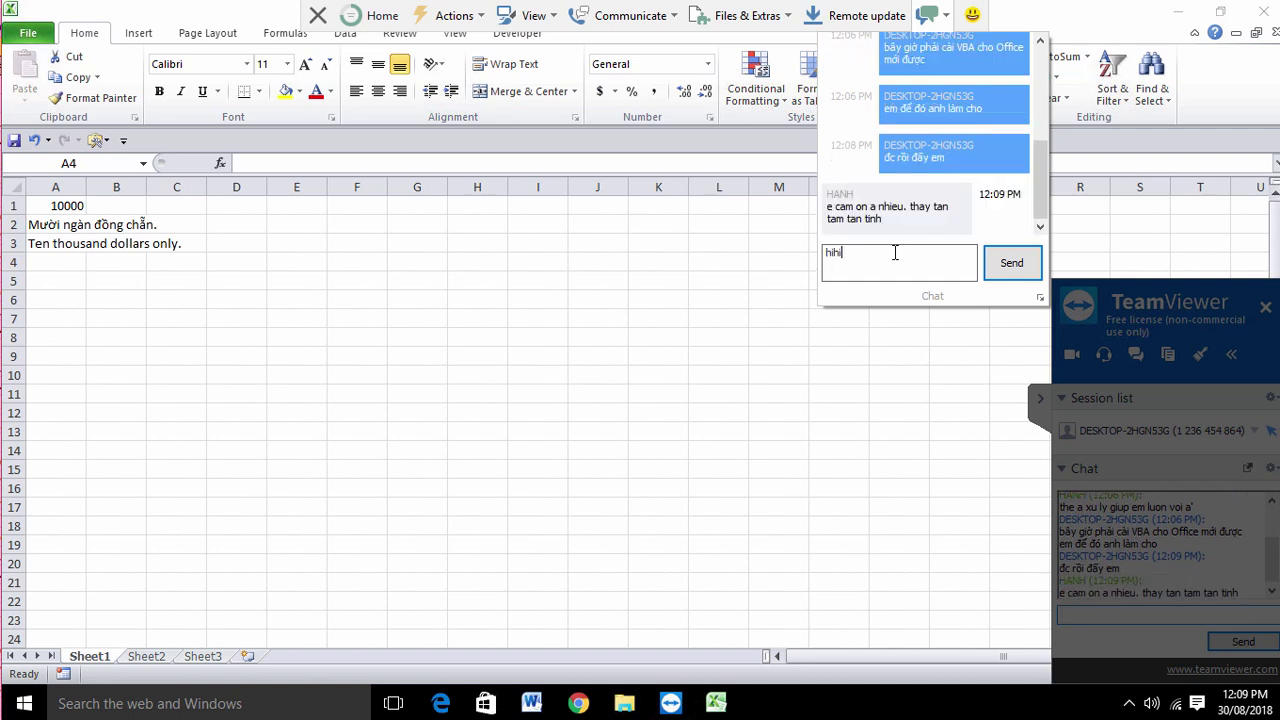
key("Return")
type("k có gì e")
key("Return")
type("nh")
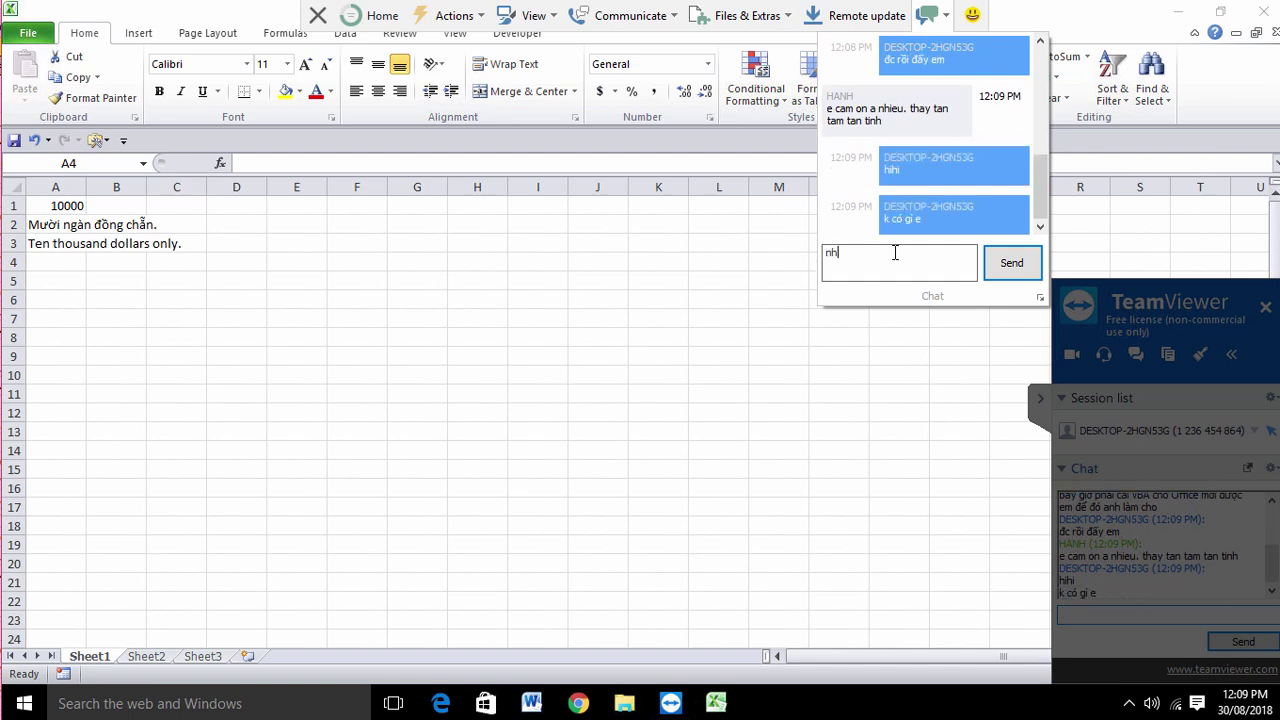
type("ưng")
key("Return")
type("hinh n")
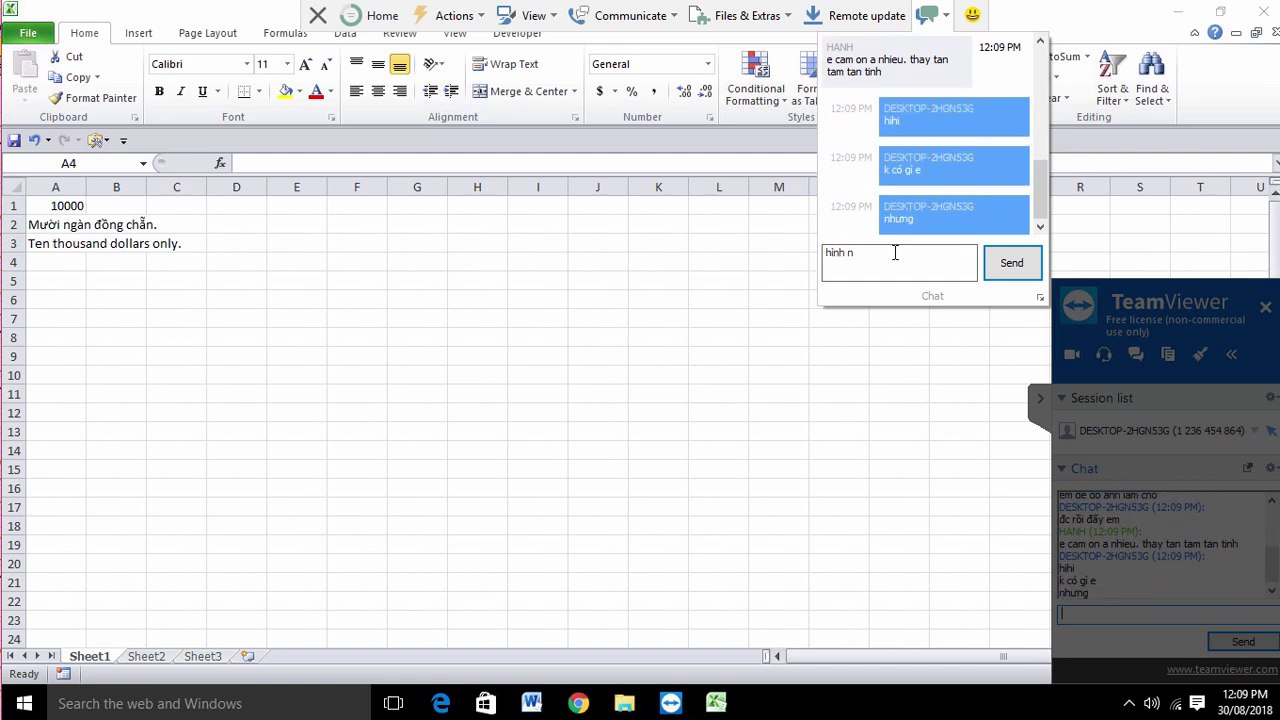
key("BackSpace")
key("BackSpace")
key("BackSpace")
Note in chat the add-in shows 3.0, not the latest 3.1, and promise to check
type("n bản cũ")
key("Return")
type("mới nhấ")
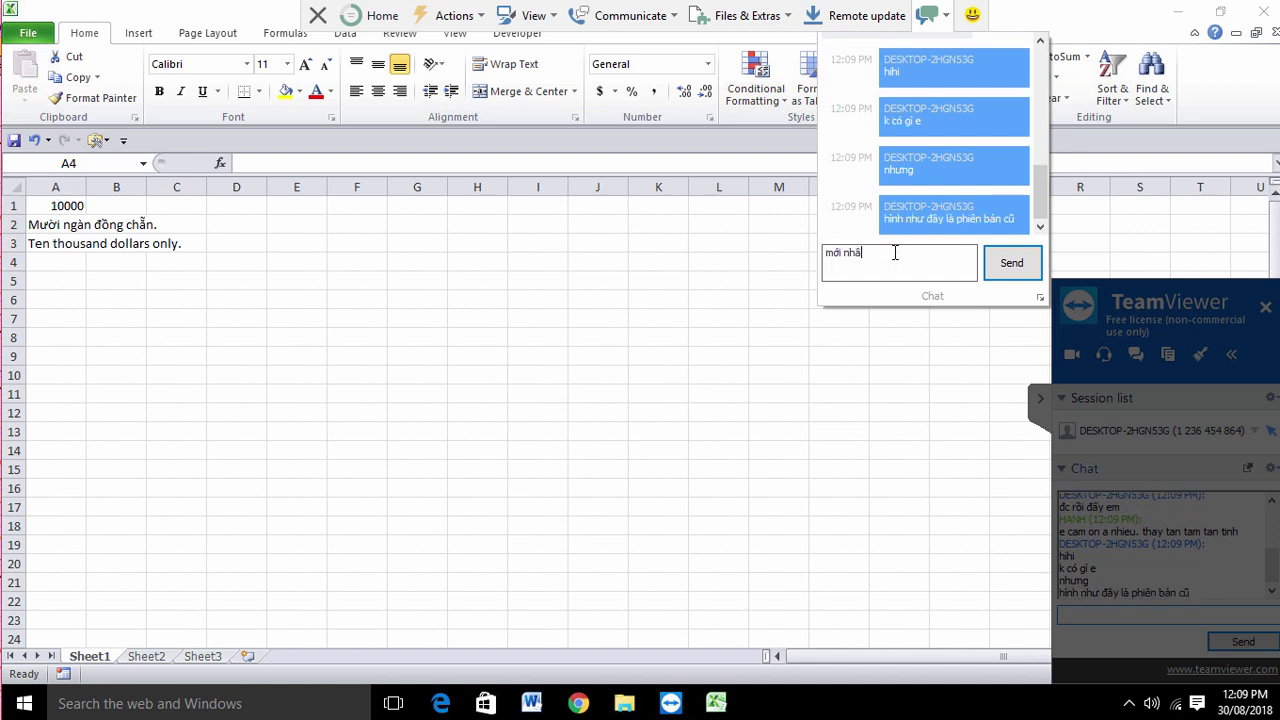
type("t phải là 3.1")
key("Return")
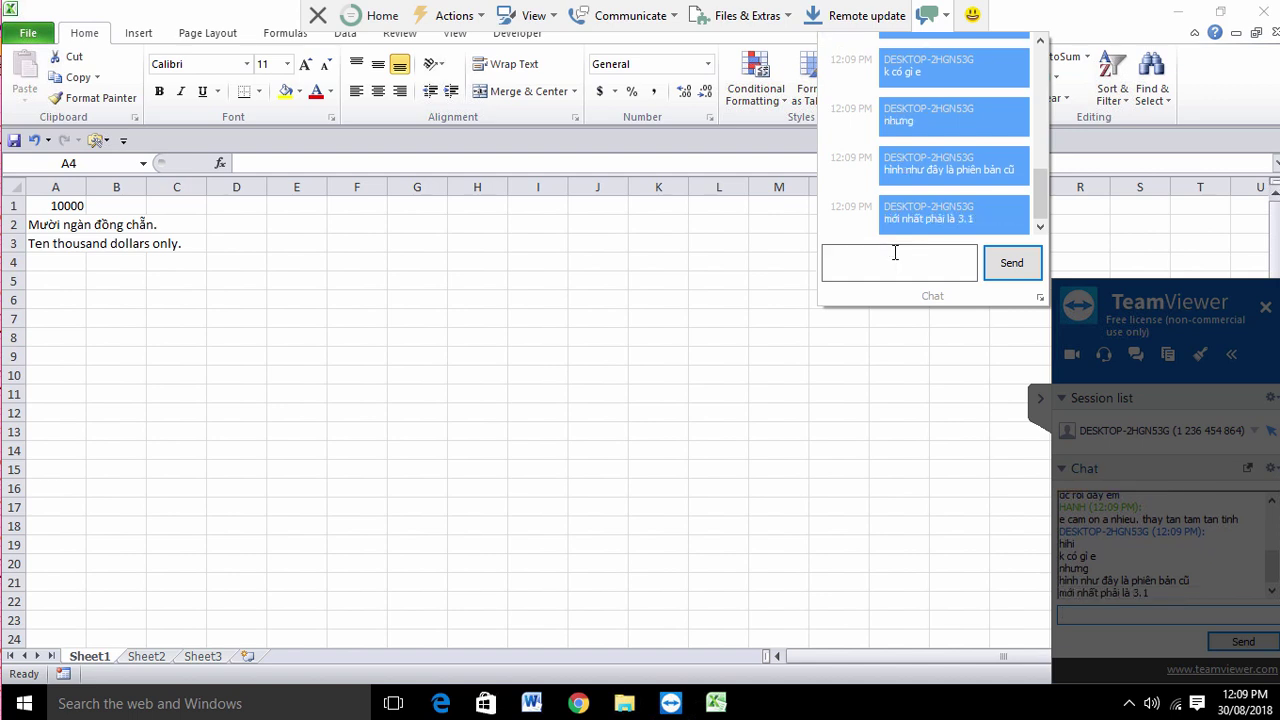
type("anh thấy đang là 3")
type(".0")
key("Return")
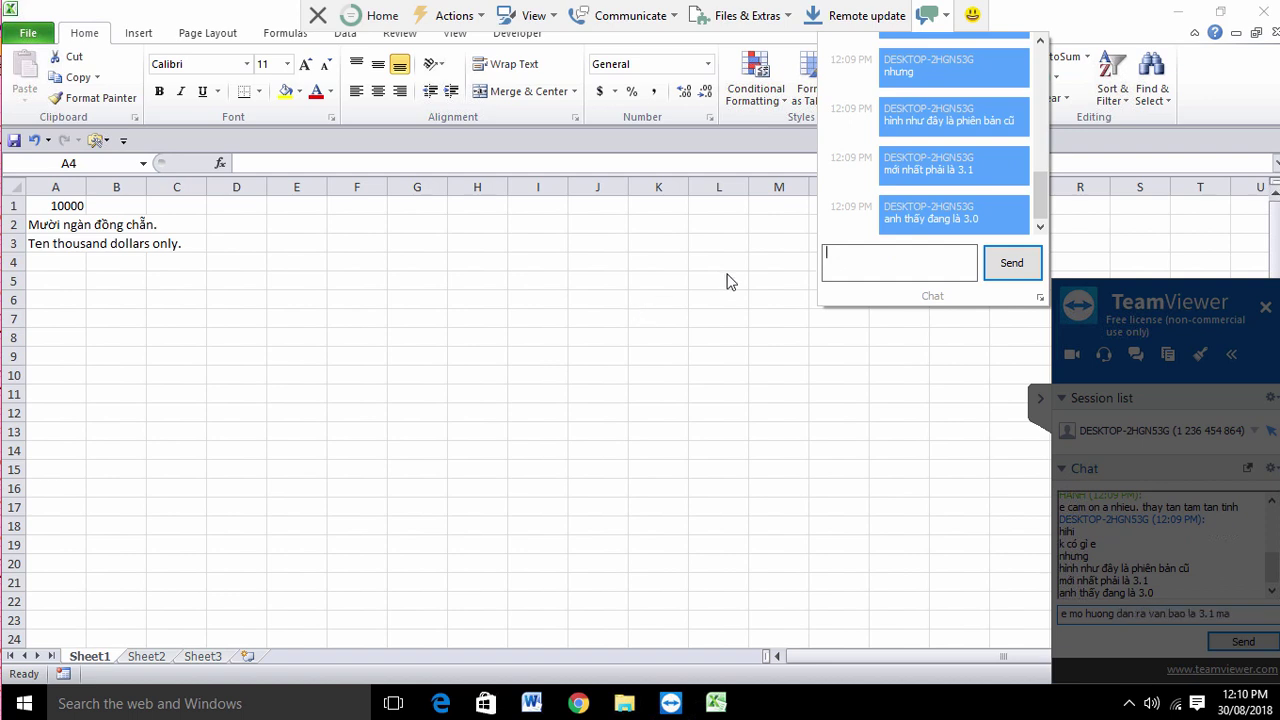
type("đế anh xem")
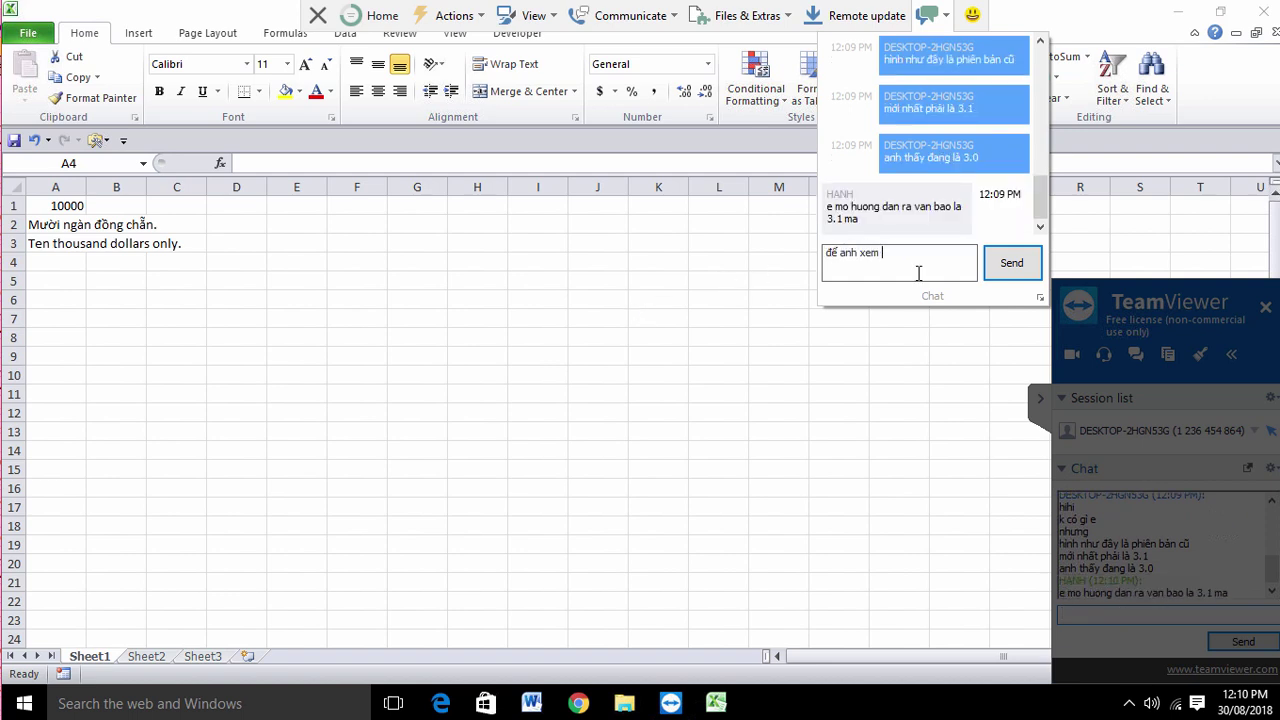
type(" nhé")
key("Return")
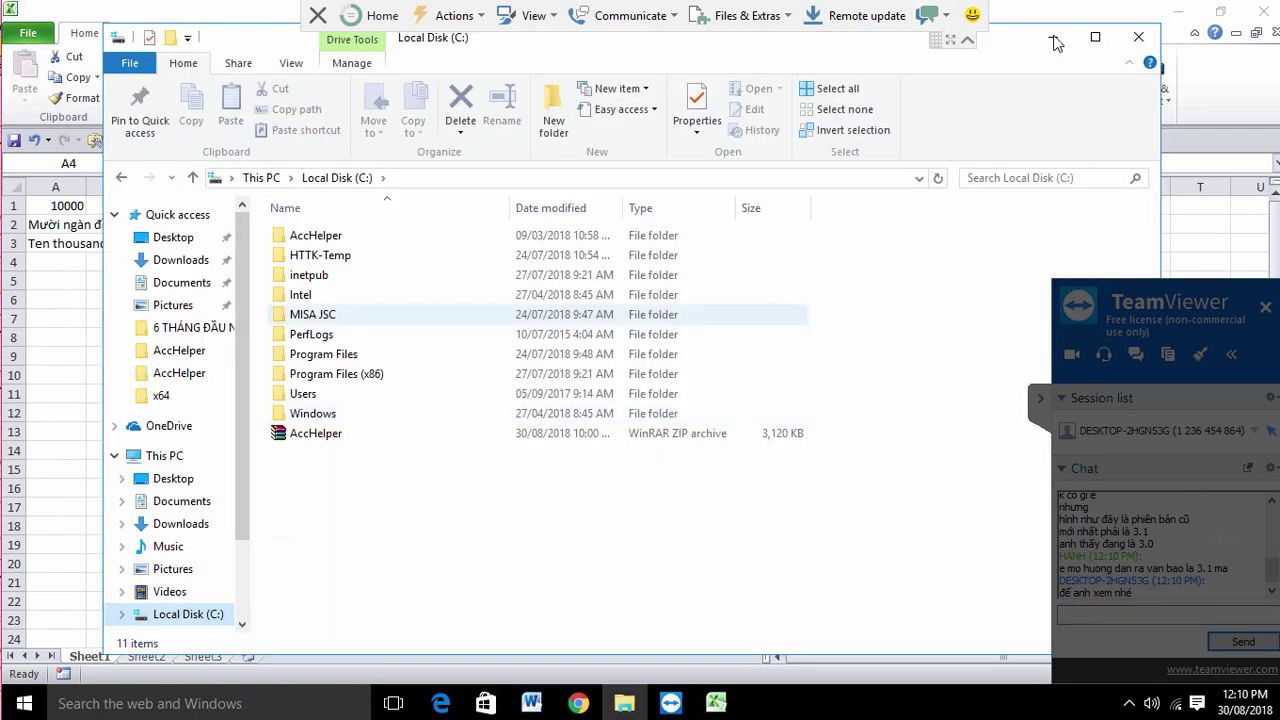
Read the Huongdan guide in C:\AccHelper and reply in chat about reinstalling to check updates
double_click(300, 235)
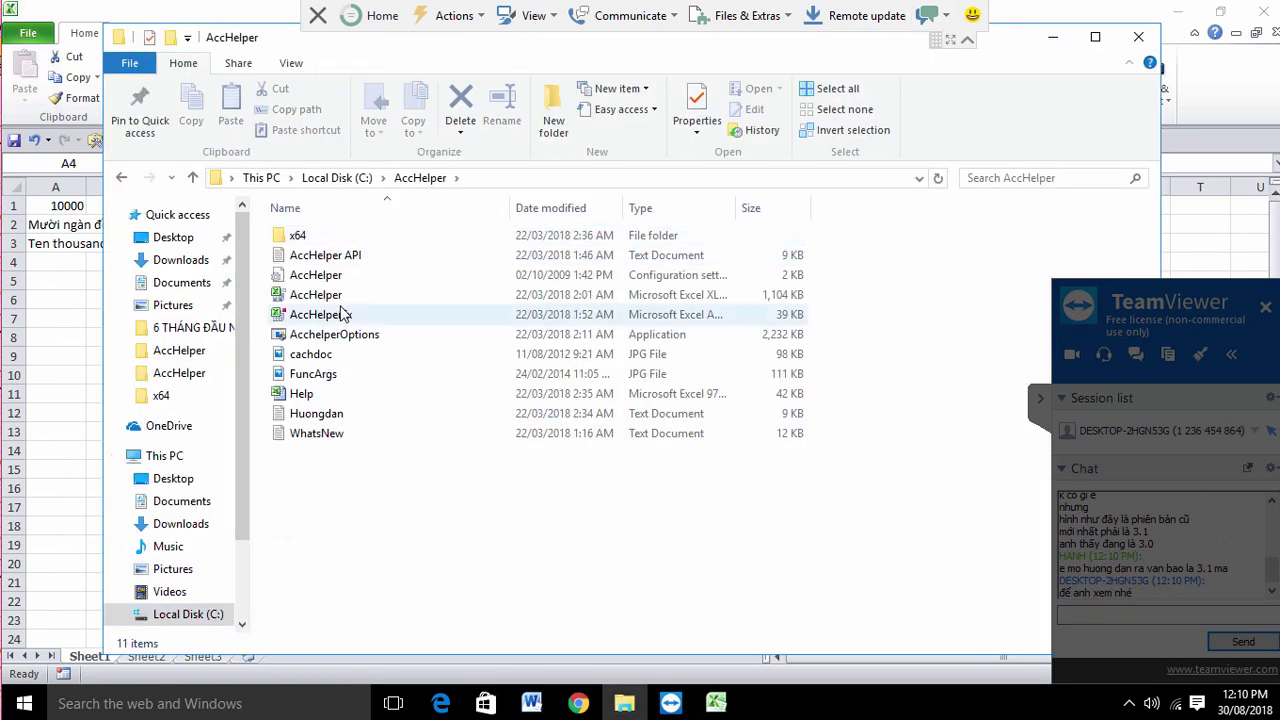
double_click(318, 413)
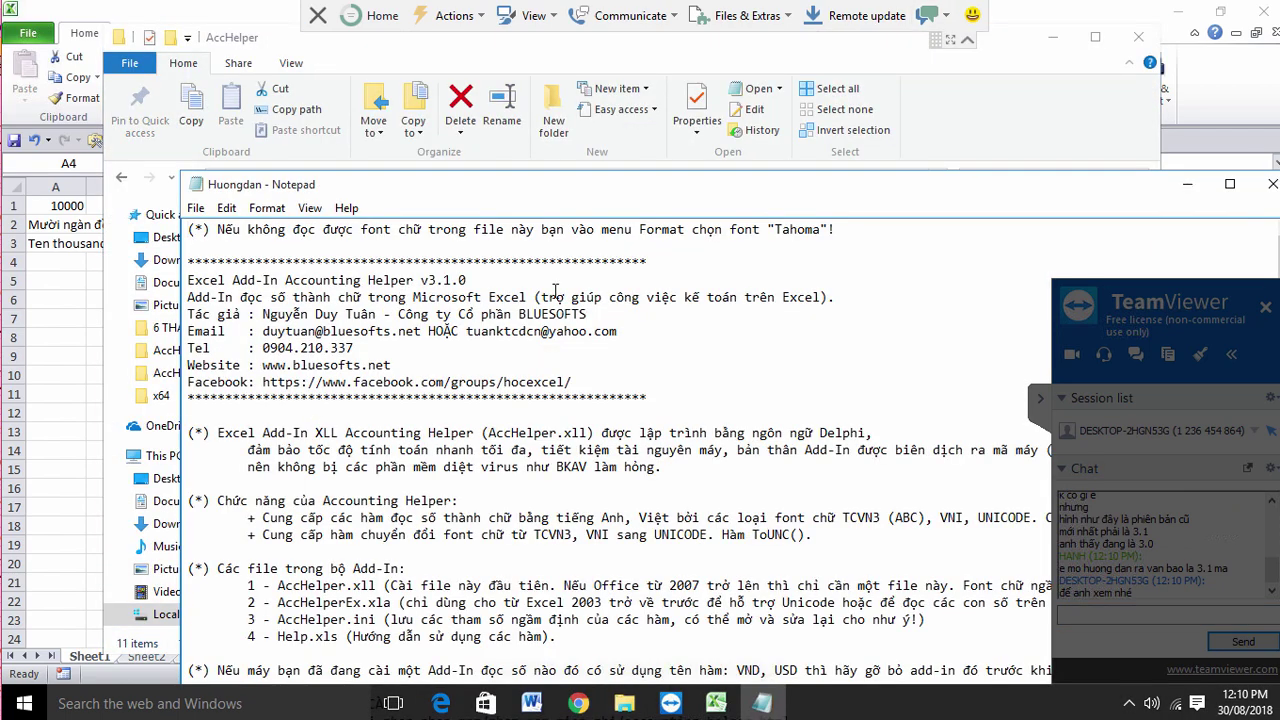
left_click(926, 15)
type("ừ nhi")
key("Return")
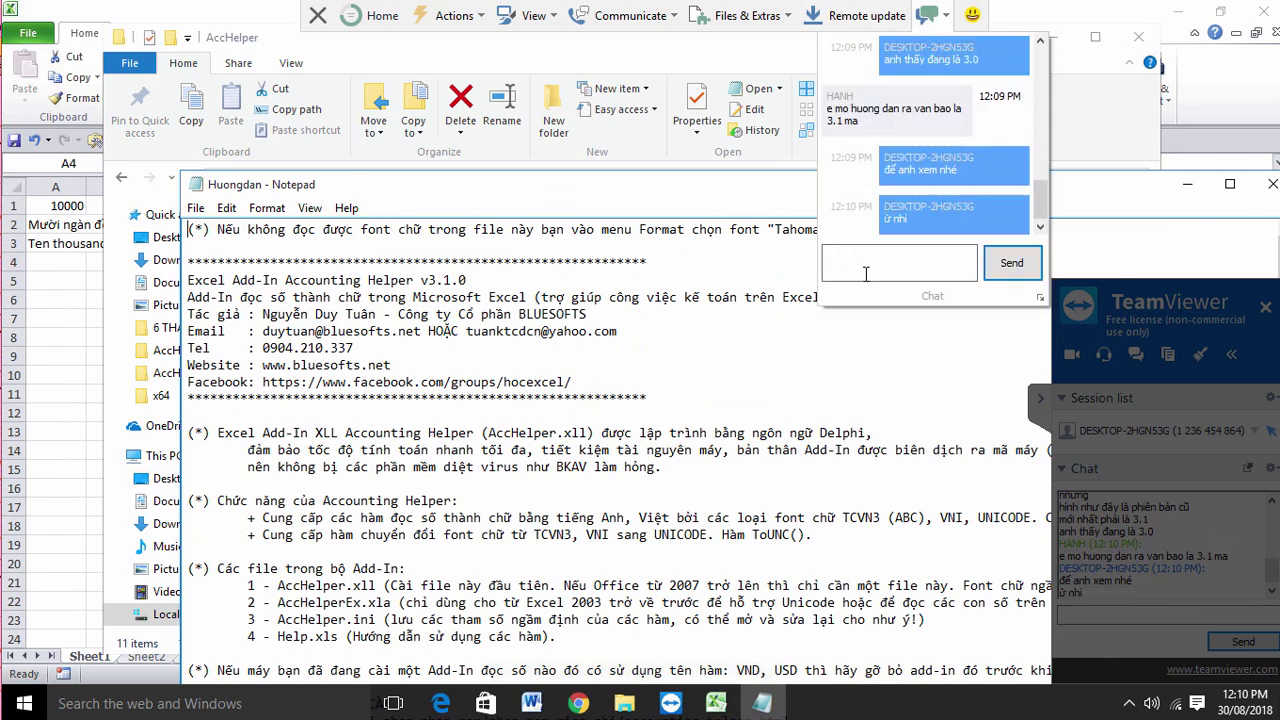
type("anh cài lại")
type(" xem cấp nhật không")
Send the reinstall note, then register the AccHelper add-in browsed from C:\AccHelper in Excel
key("Return")
left_click(716, 703)
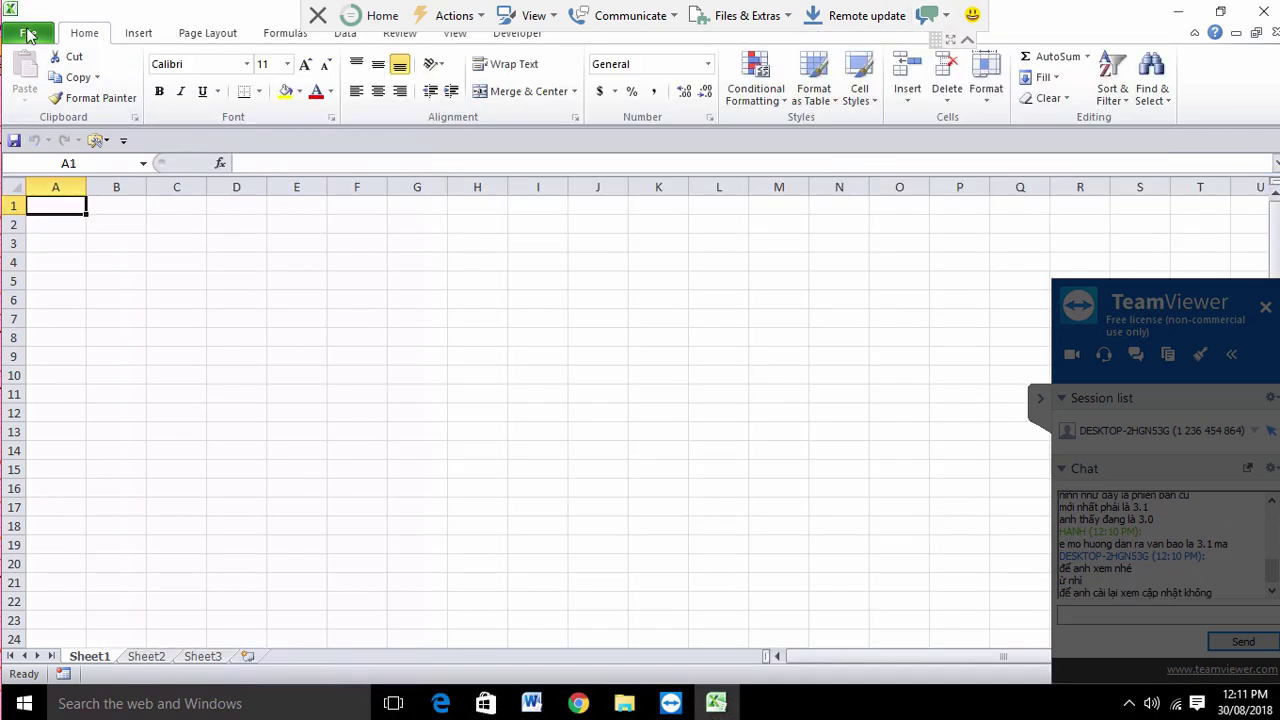
left_click(28, 33)
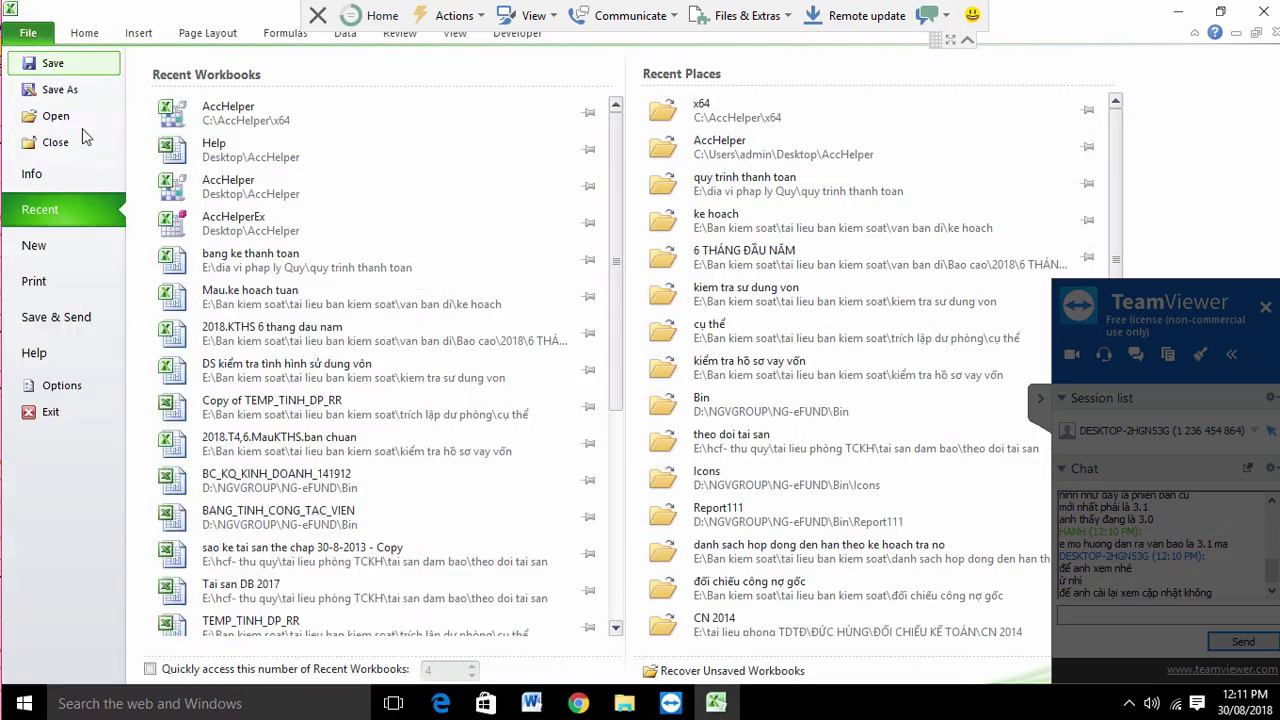
left_click(62, 385)
left_click(294, 277)
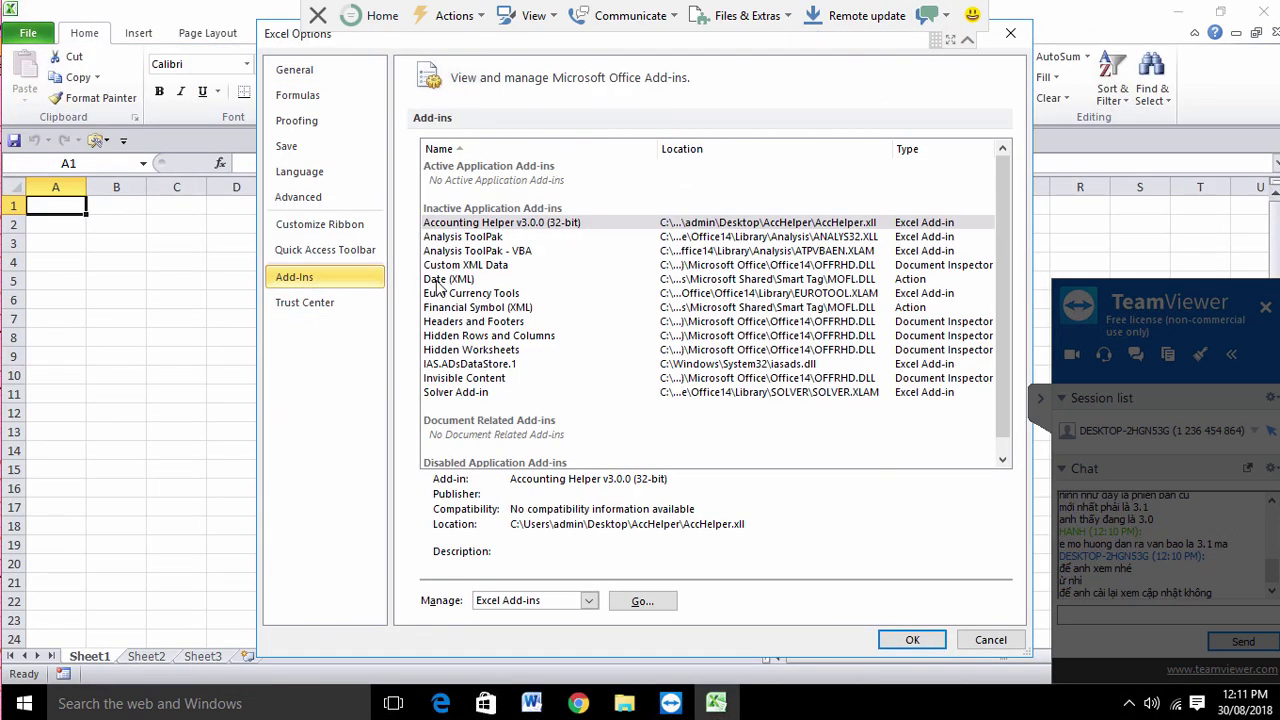
left_click(643, 605)
left_click(749, 268)
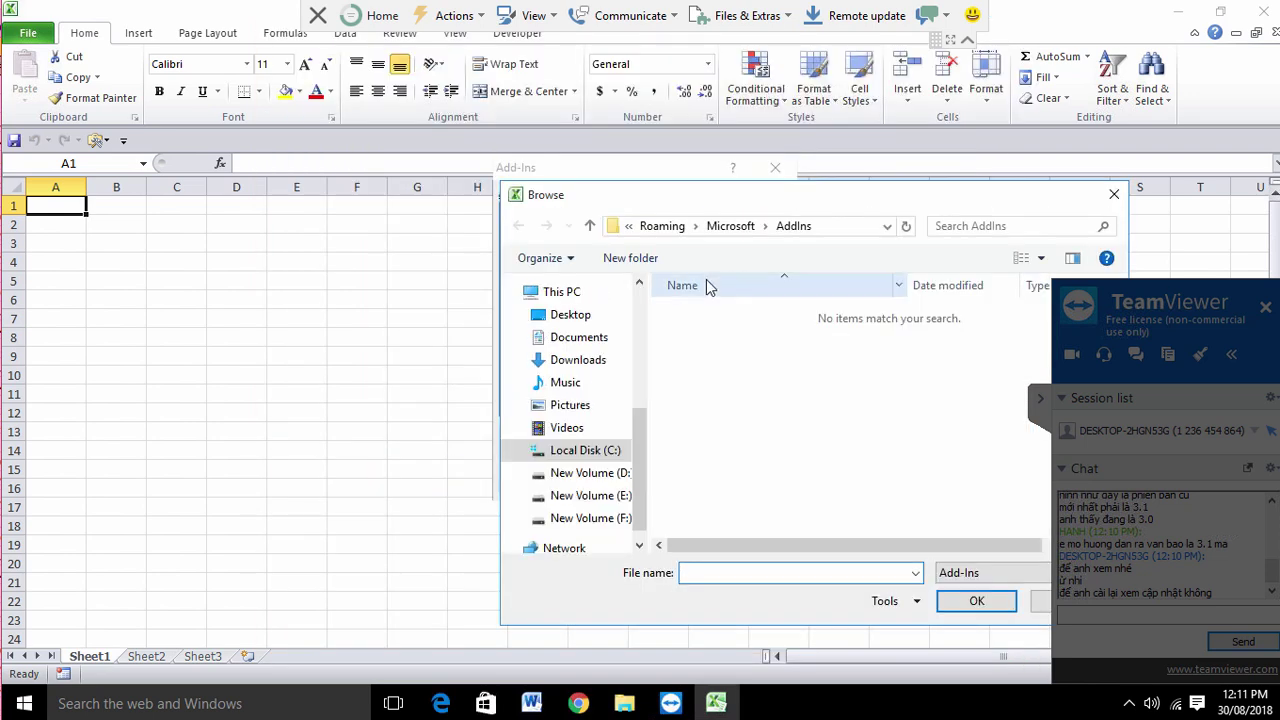
left_click(580, 452)
double_click(685, 303)
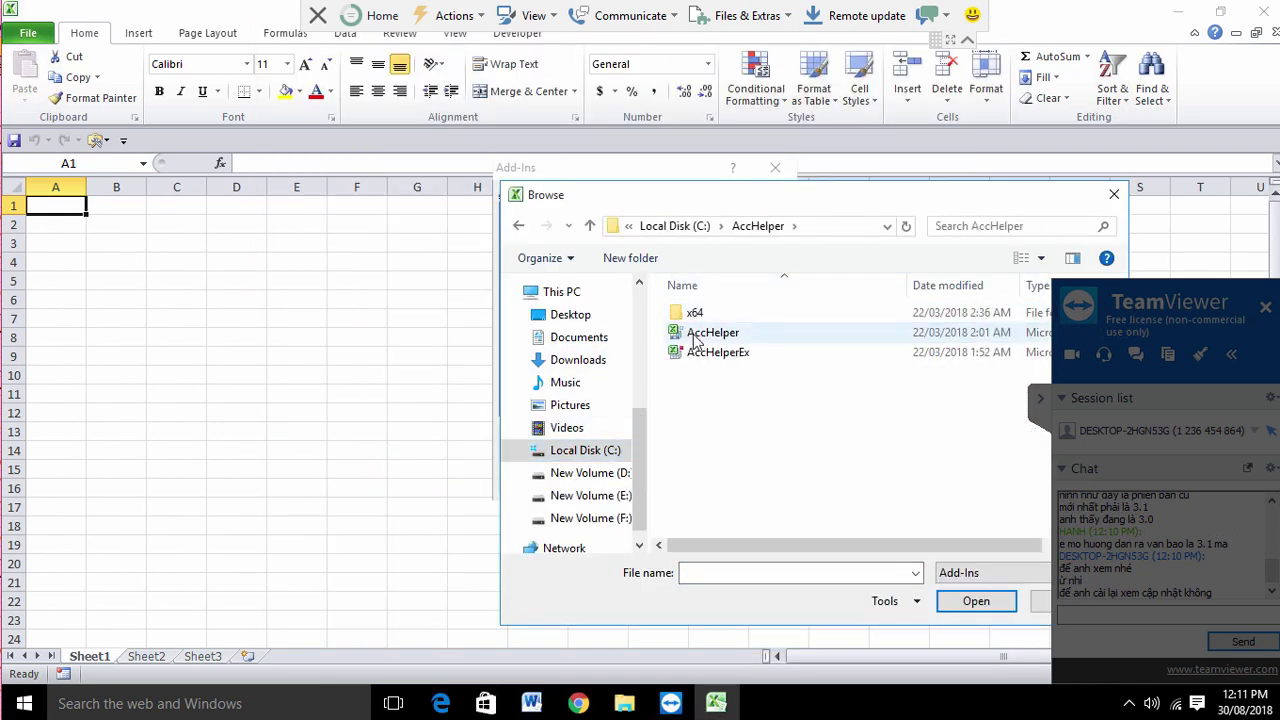
double_click(690, 334)
left_click(748, 213)
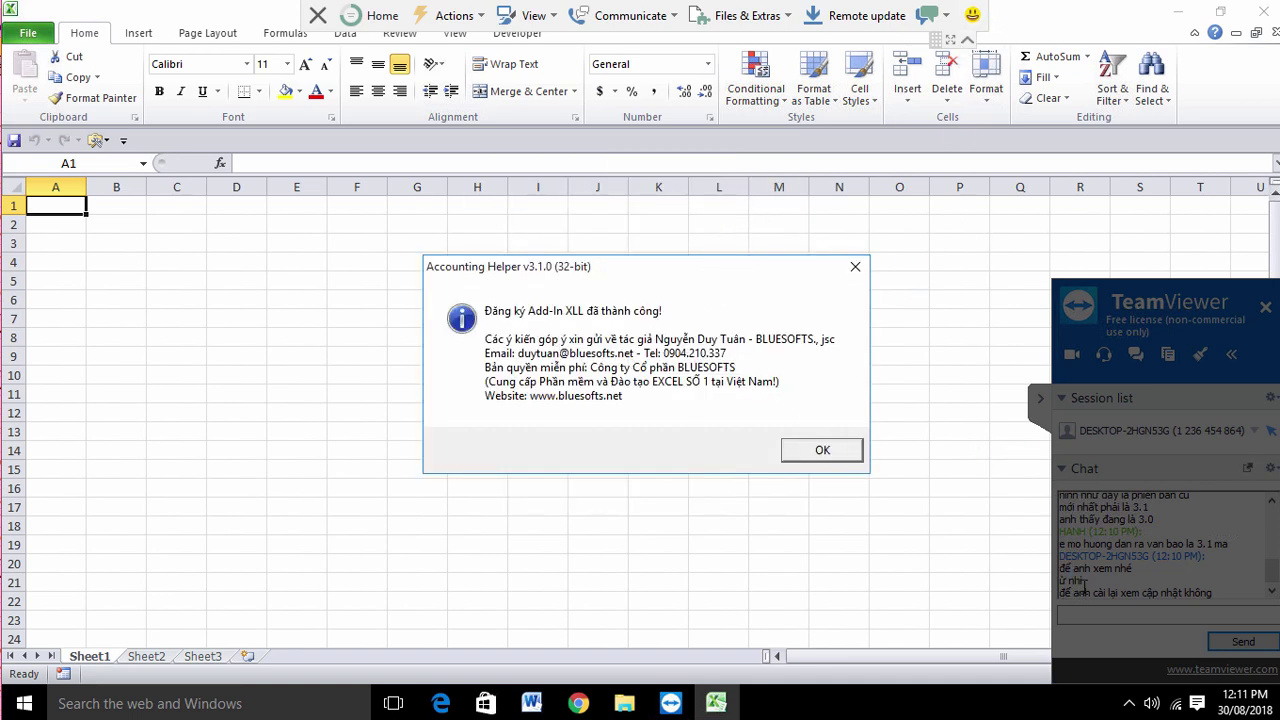
Tell the helper in chat the add-in is now 3.1, with a compliment
left_click(926, 14)
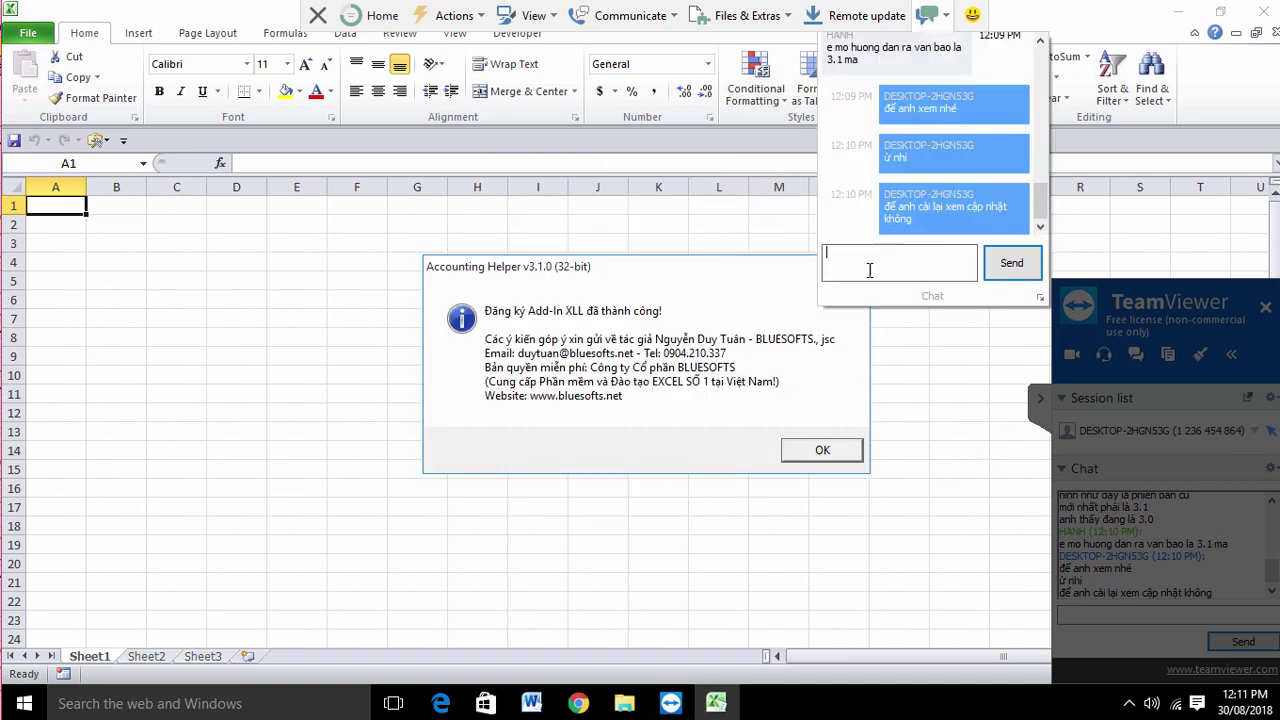
type("bâygiờ mới là 3.1 :)")
key("Return")
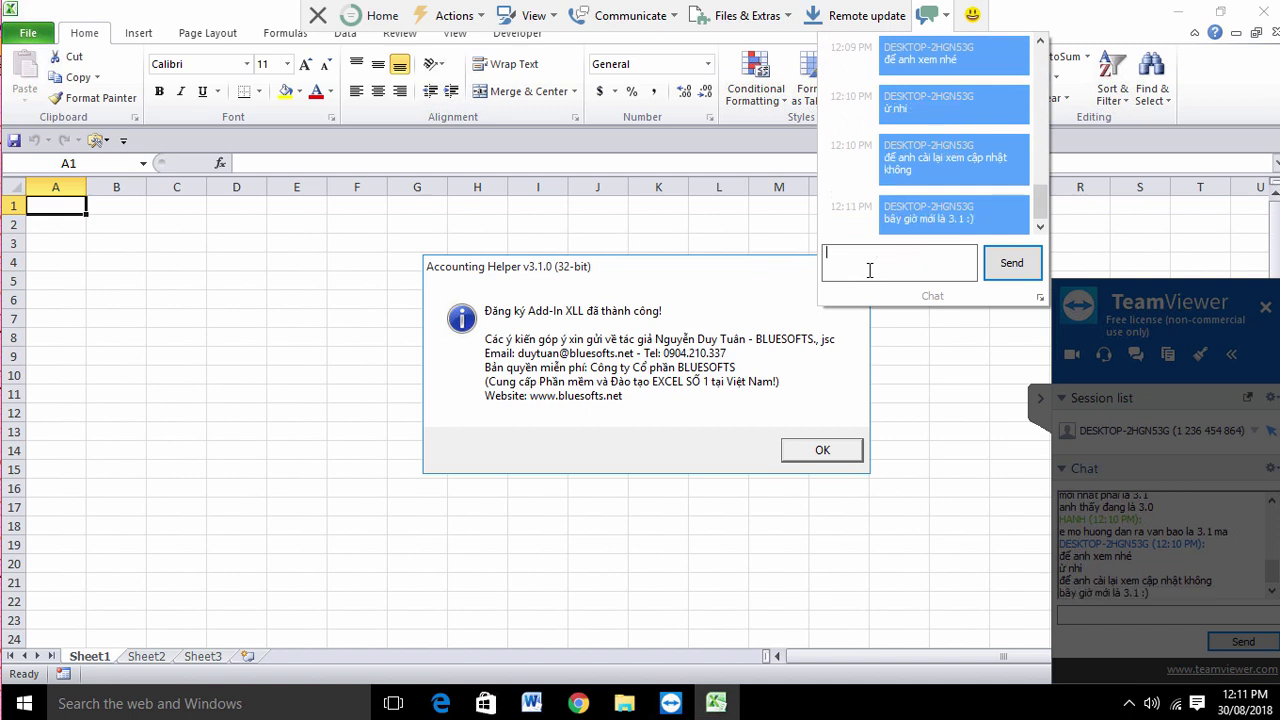
type("xinh nhất")
key("Return")
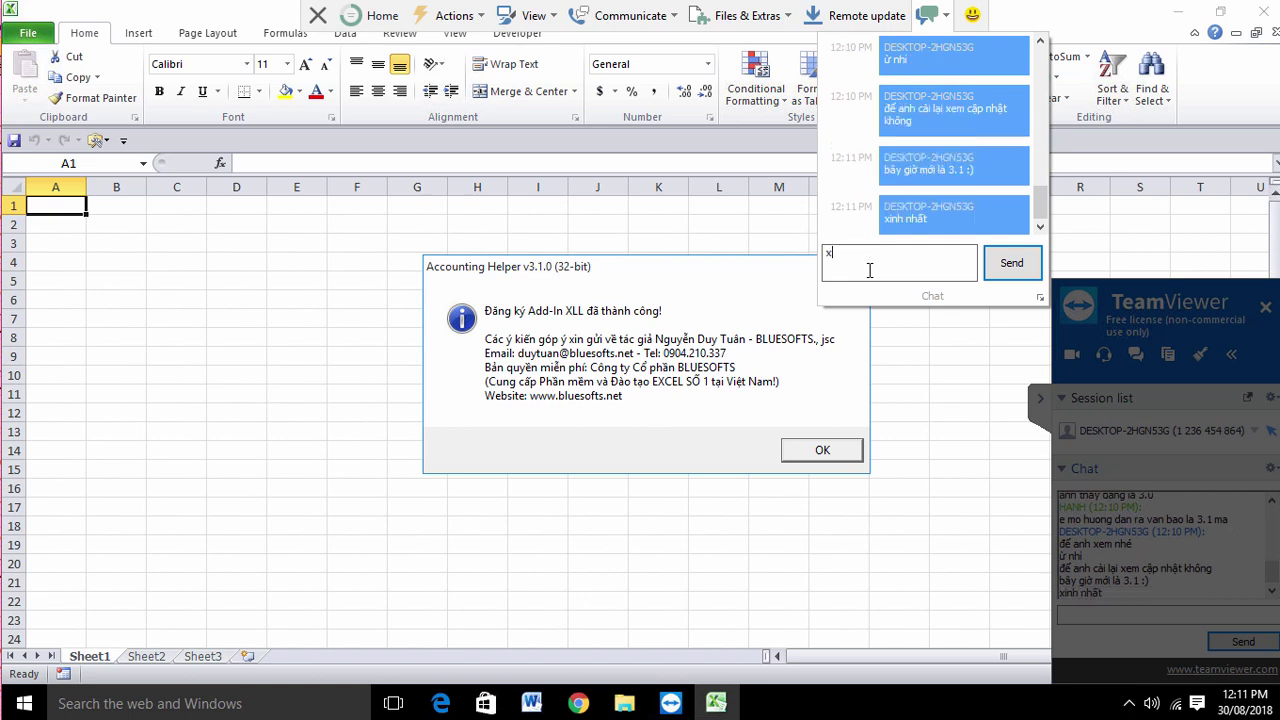
key("Return")
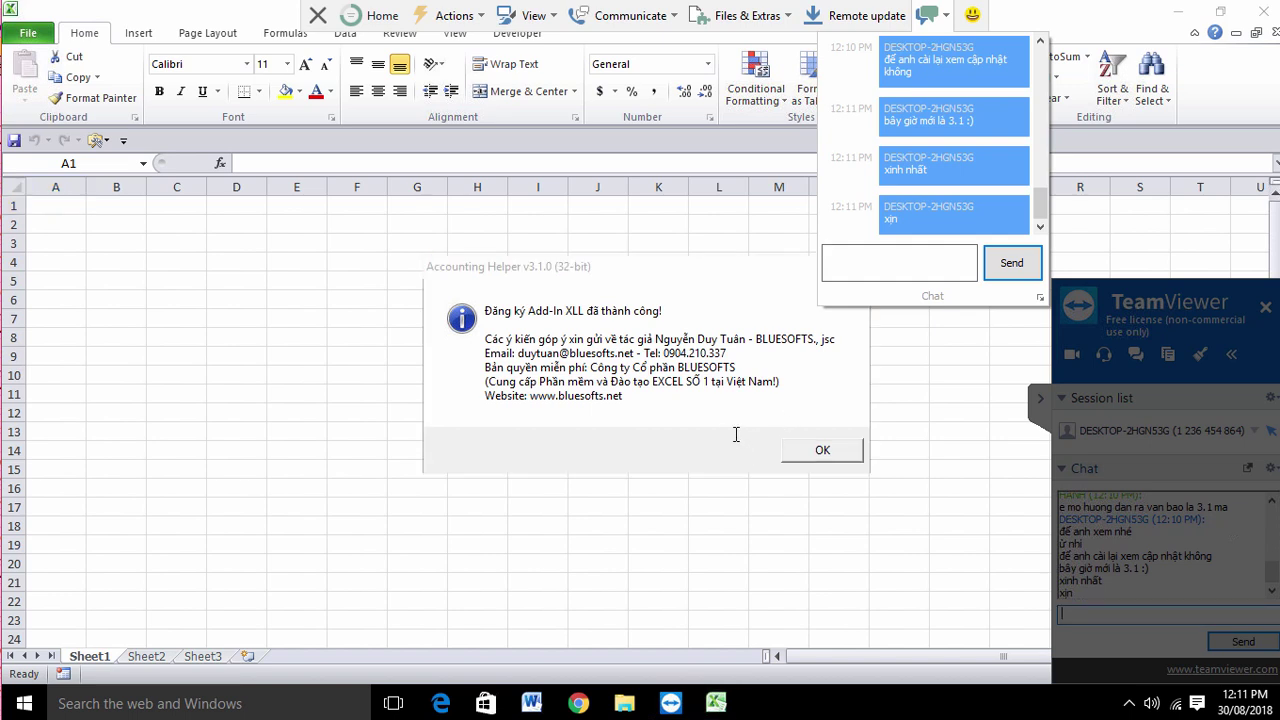
Send the remaining chat replies, dismiss the registration message, and minimize the browser
type("vang truoc day e van dung")
type(" phan mem nay")
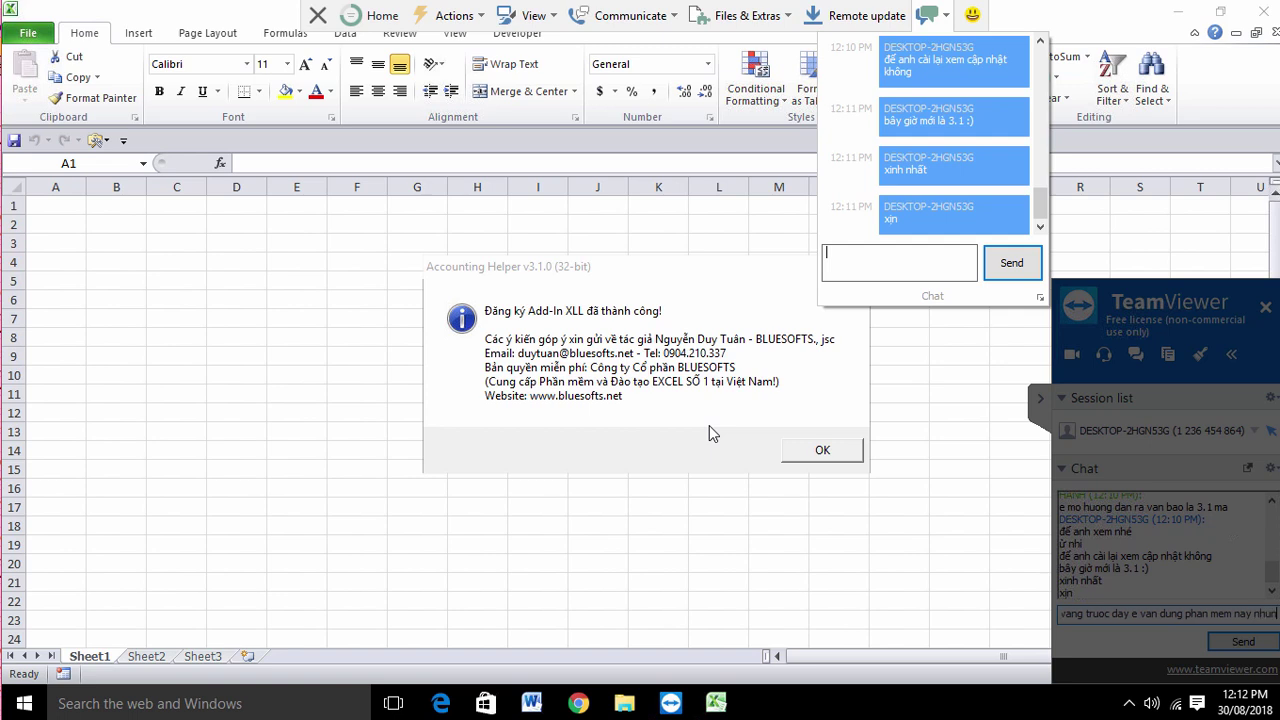
type("nhung 1 nam nay ")
type("e k cai ")
type("duo")
type("c nay")
type("hoi")
type(" a")
key("Return")
type("ok e")
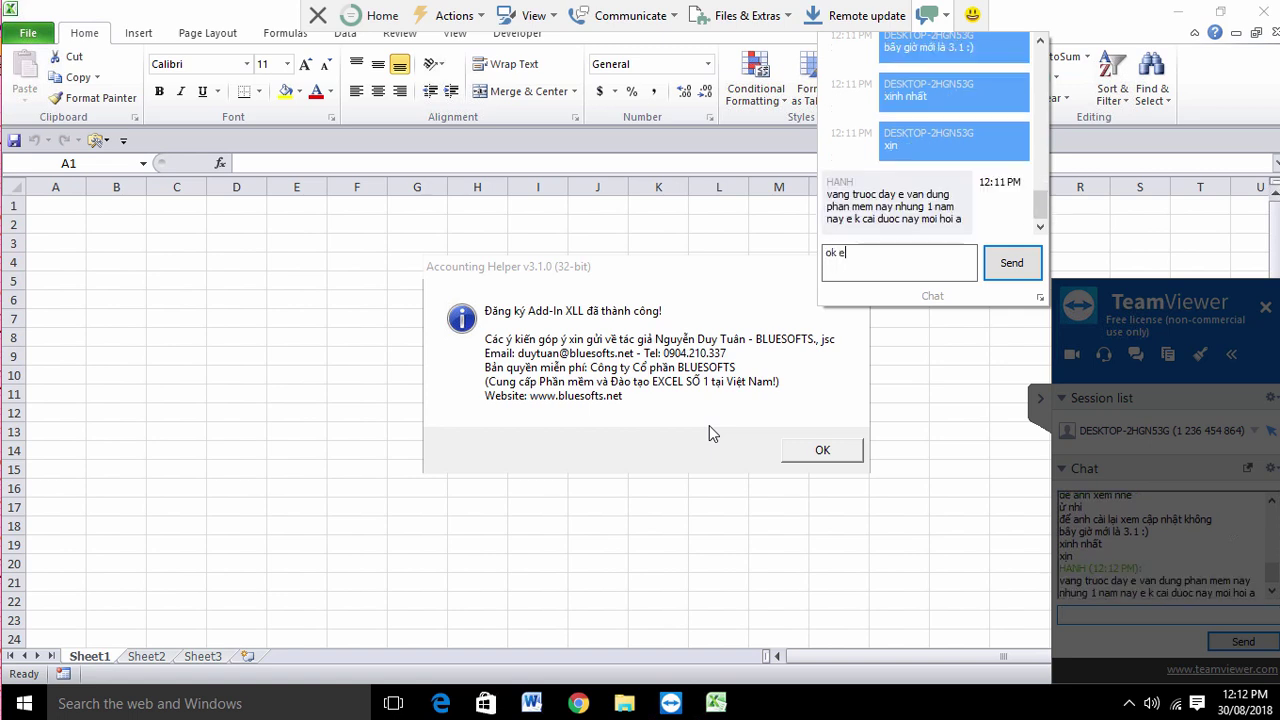
key("Return")
left_click(817, 452)
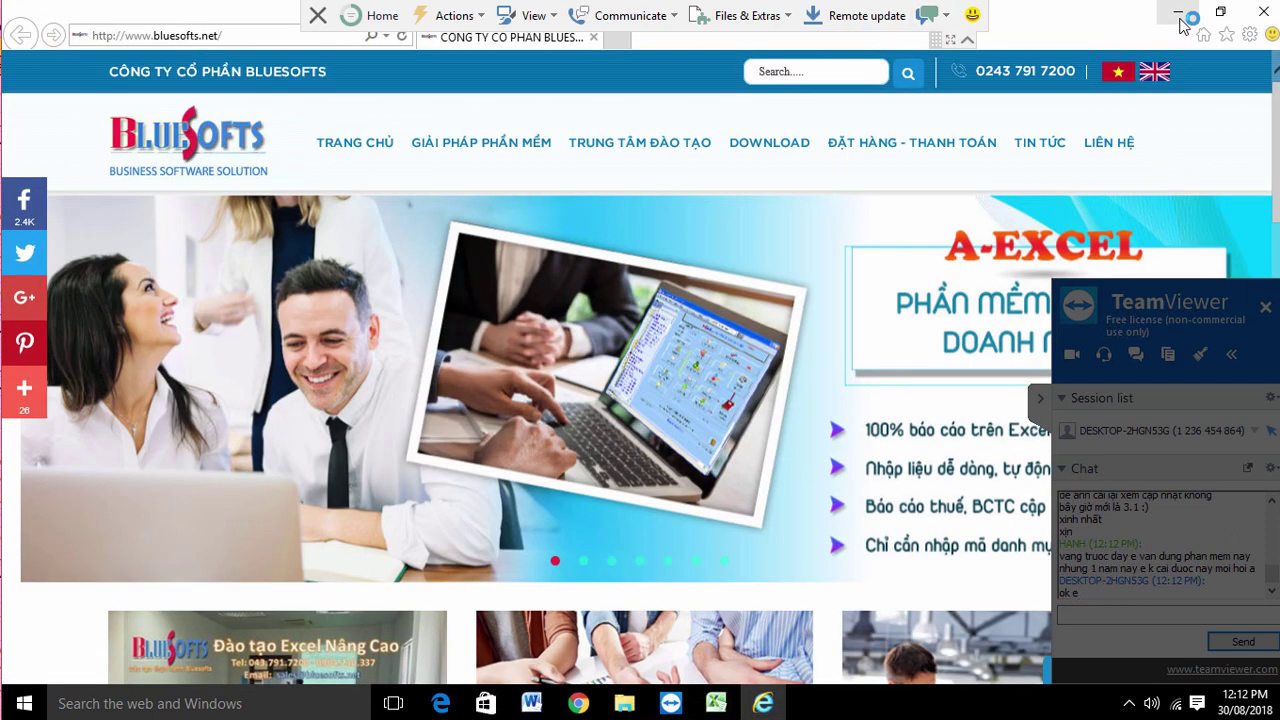
left_click(1179, 12)
Enter 123456 in A1, =VND(A1) in A3 and =USD(A1) in A5
type("1")
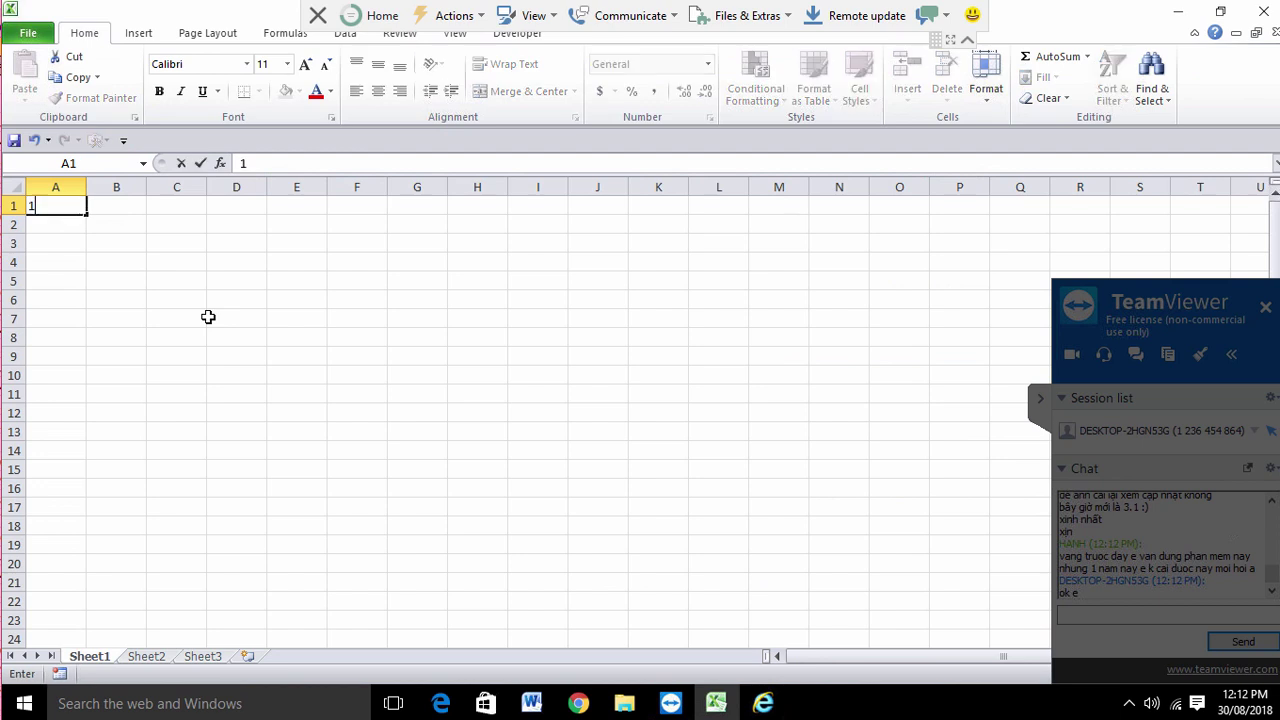
type("23456")
key("Return")
key("Return")
type("=V")
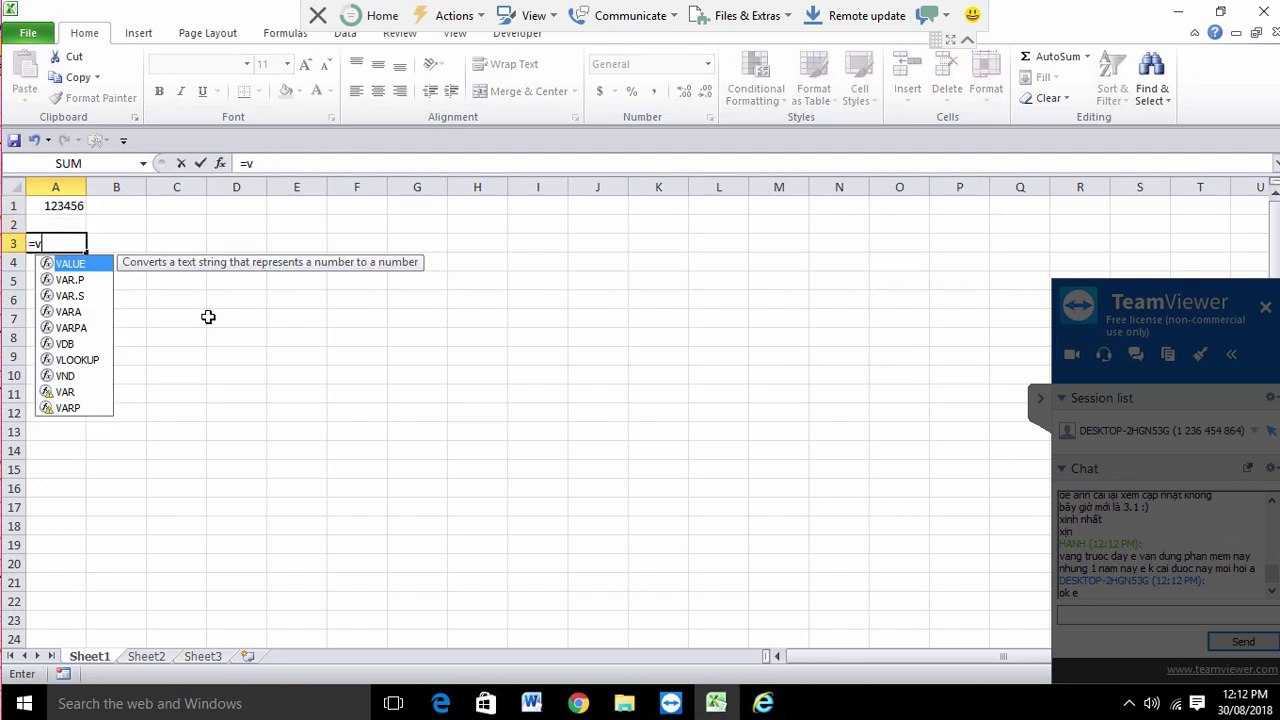
type("ND(")
key("Up")
key("Return")
key("Return")
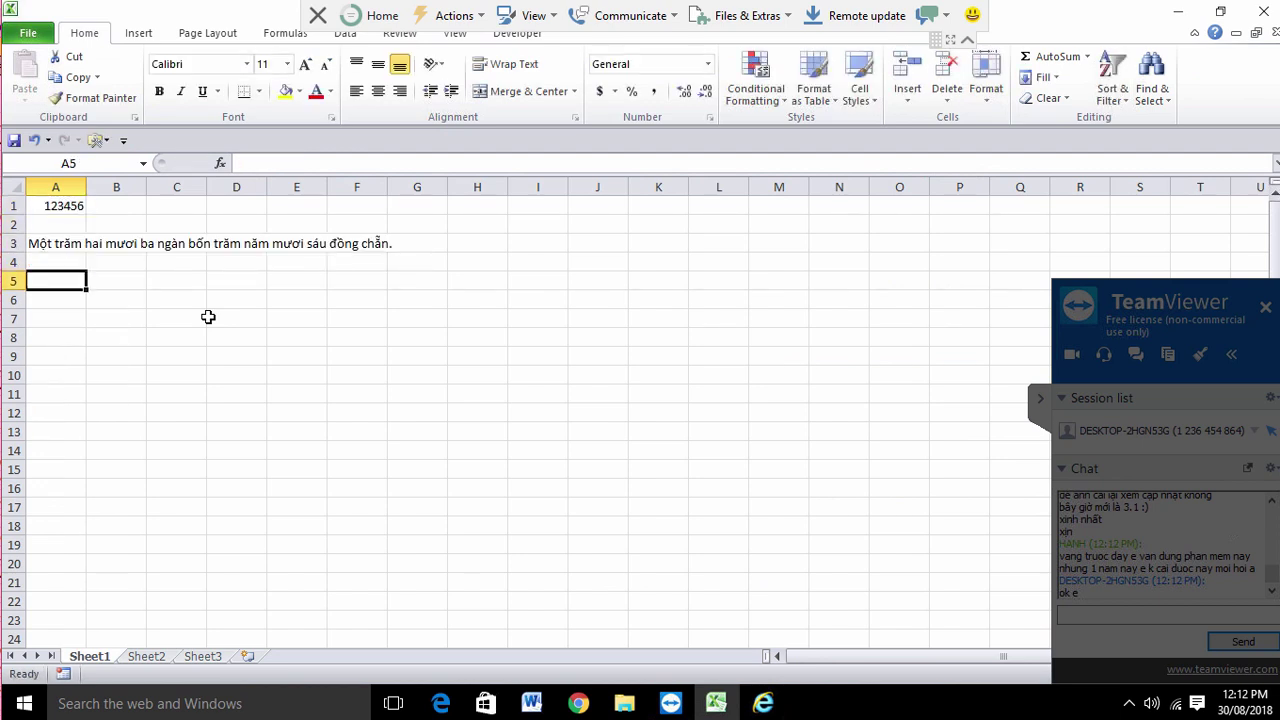
type("=us")
key("Tab")
key("Up")
key("Up")
key("Up")
key("Up")
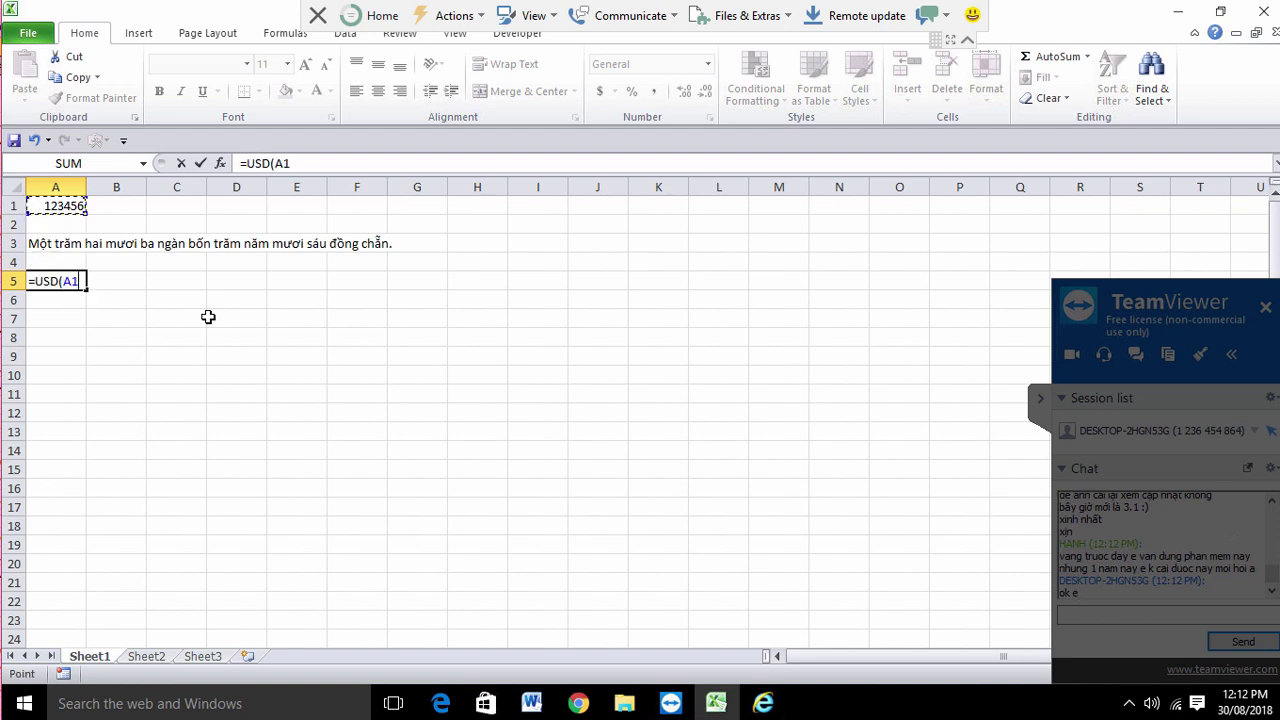
key("Return")
Ask in chat to share the guide video on Facebook, since many have the same error
left_click(928, 15)
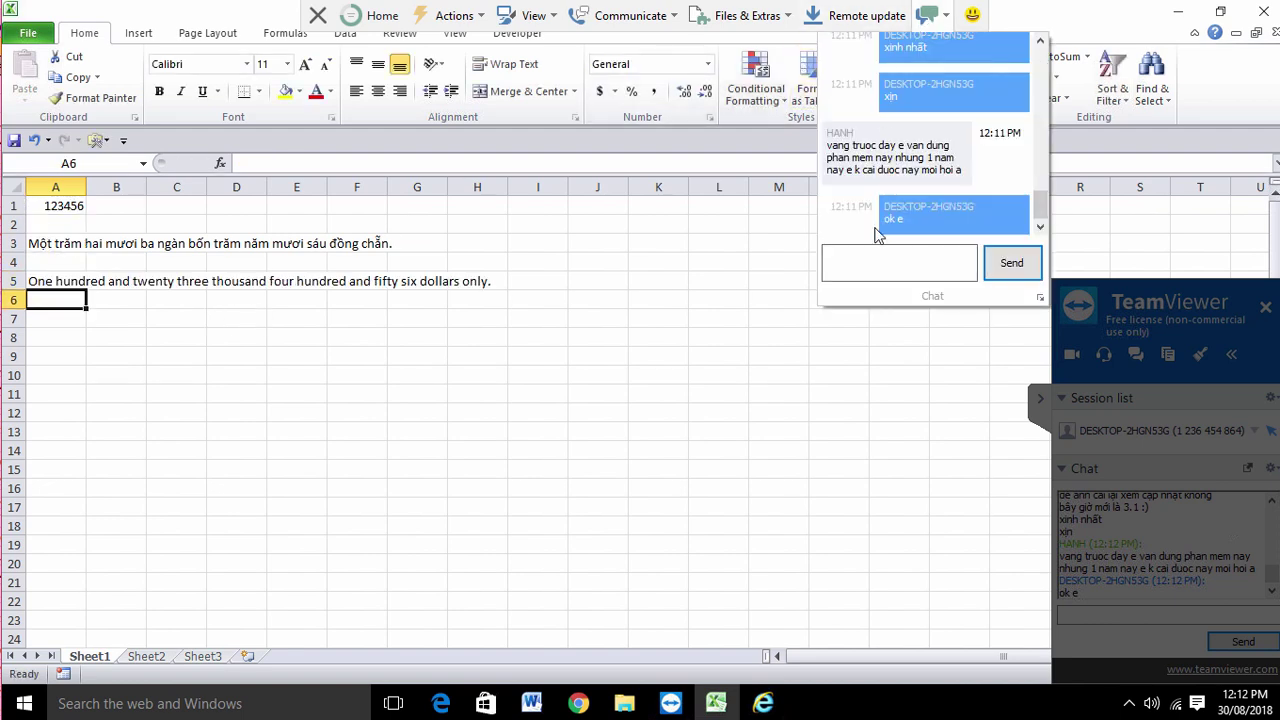
type("okrồi")
key("Return")
type("anh co")
type(" shar")
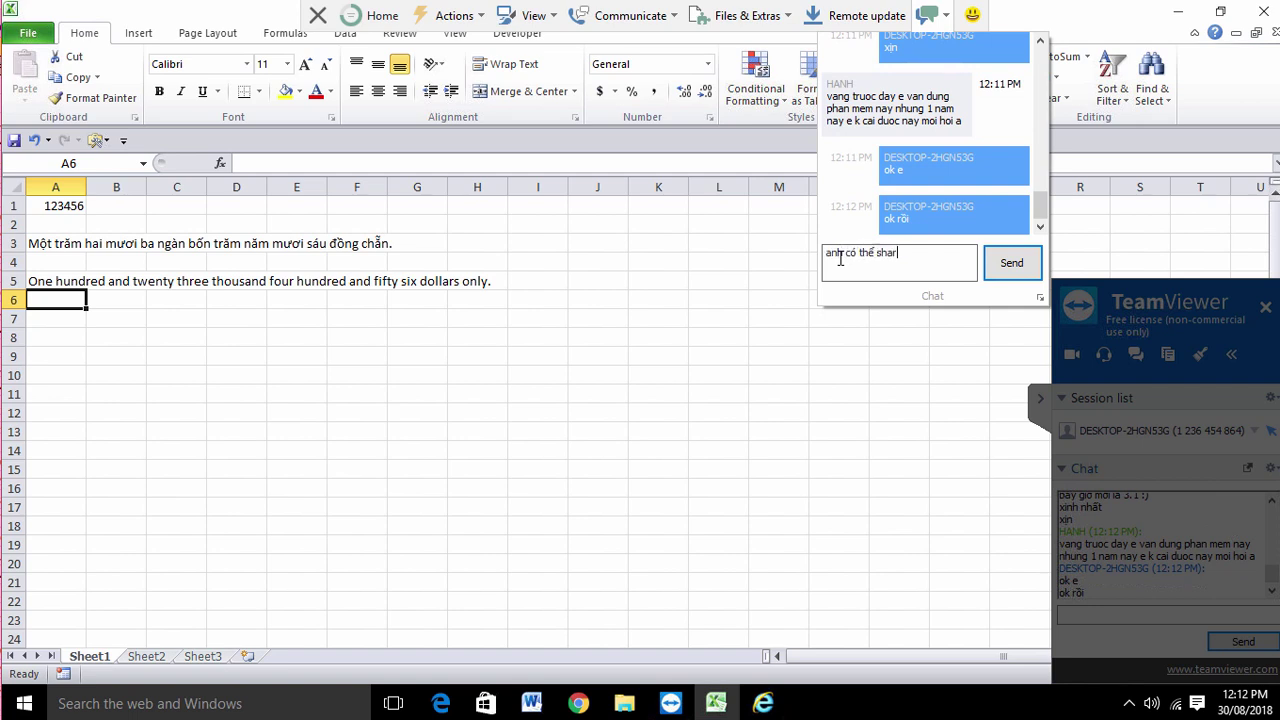
type("video các b")
type("ước anh hương")
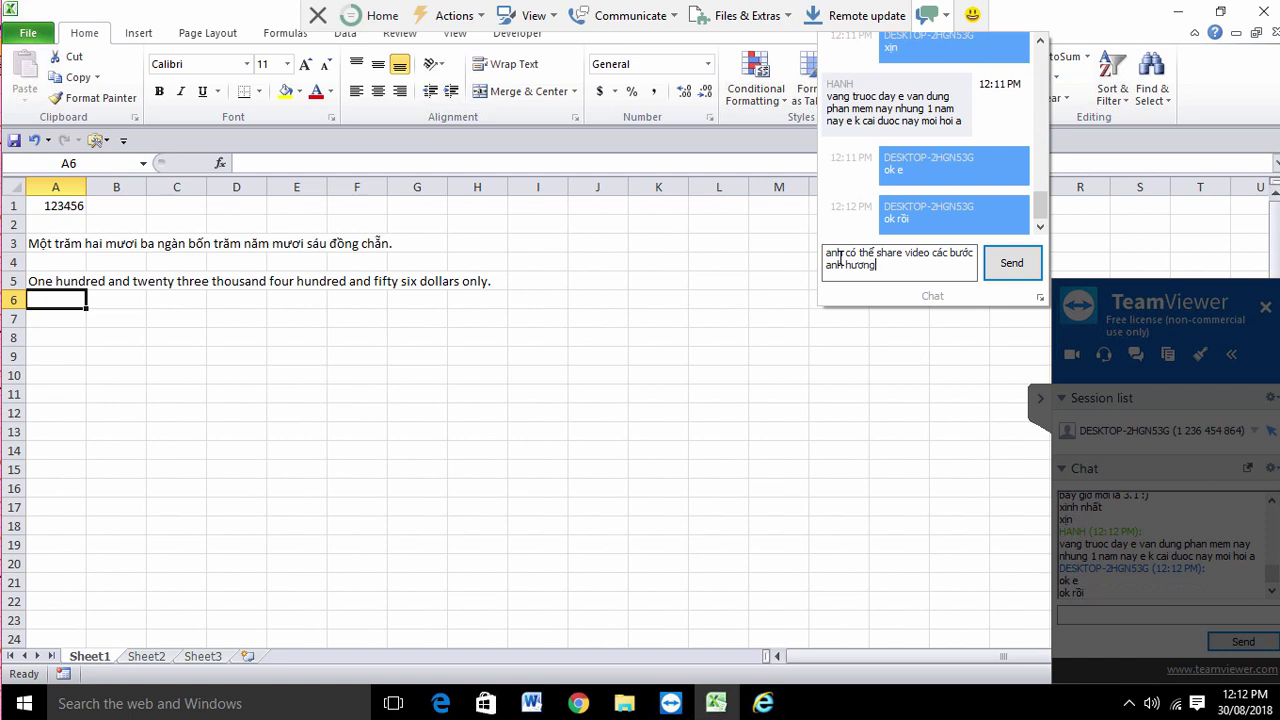
type("ẫn em")
key("Return")
type("cho các ")
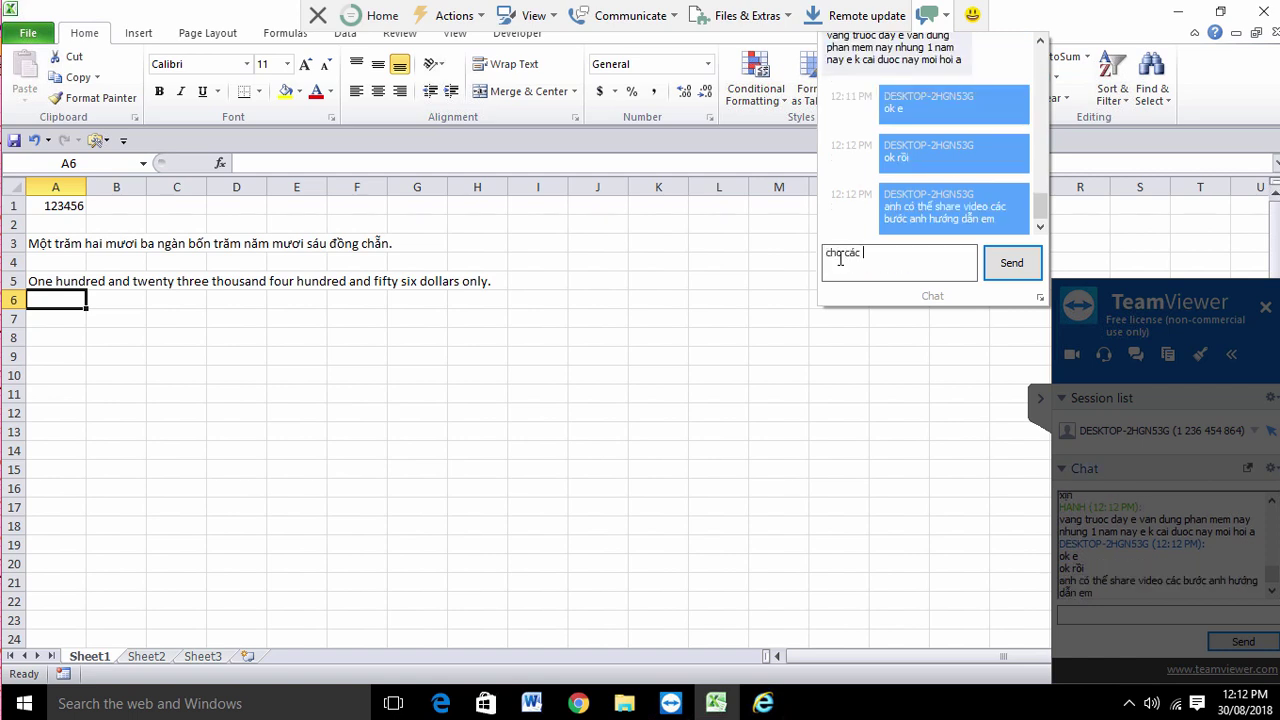
type("bạn khác tr")
type("ên FB khôn")
type("g?")
key("Return")
type("nhiều ngư")
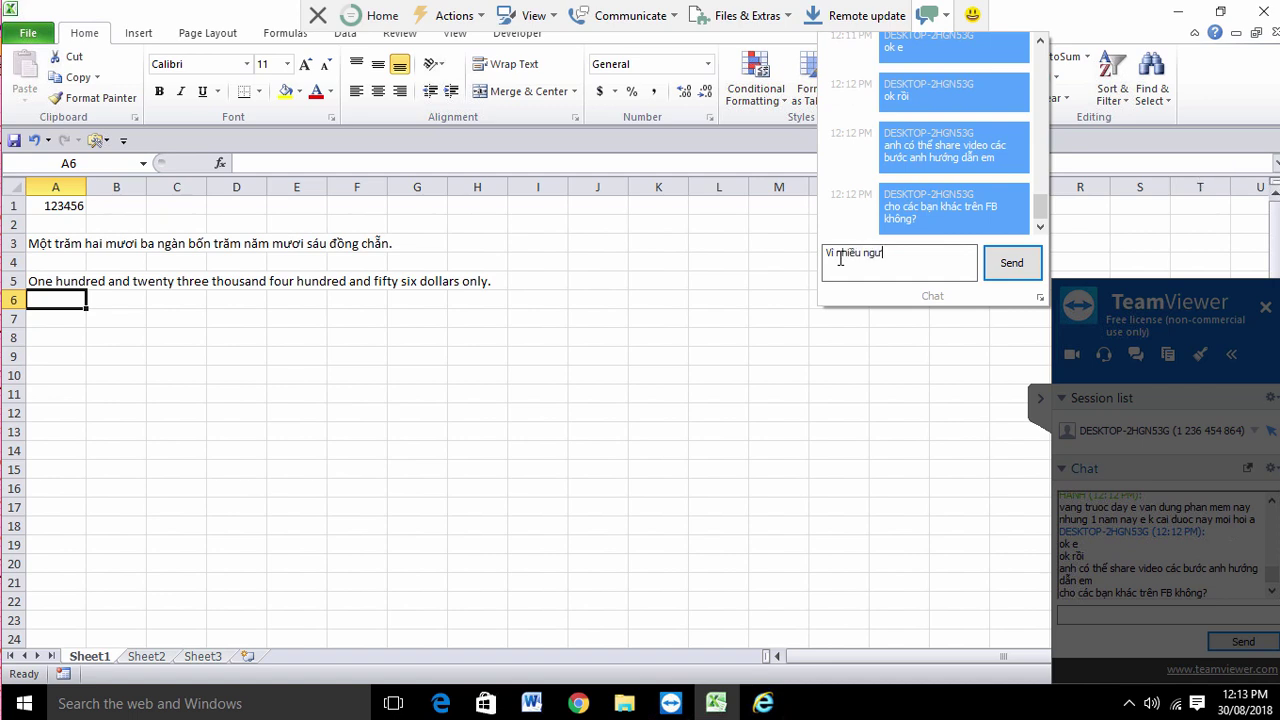
type("ời cũng lỗi giống")
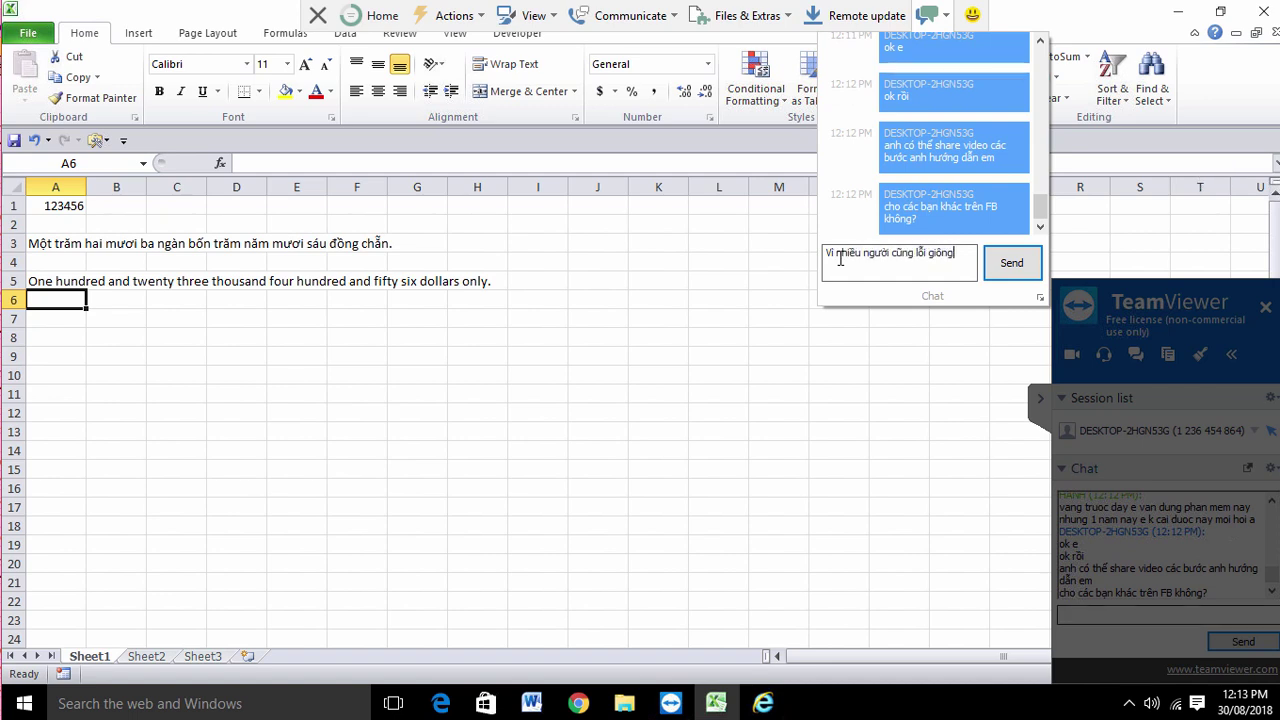
type(" em")
key("Return")
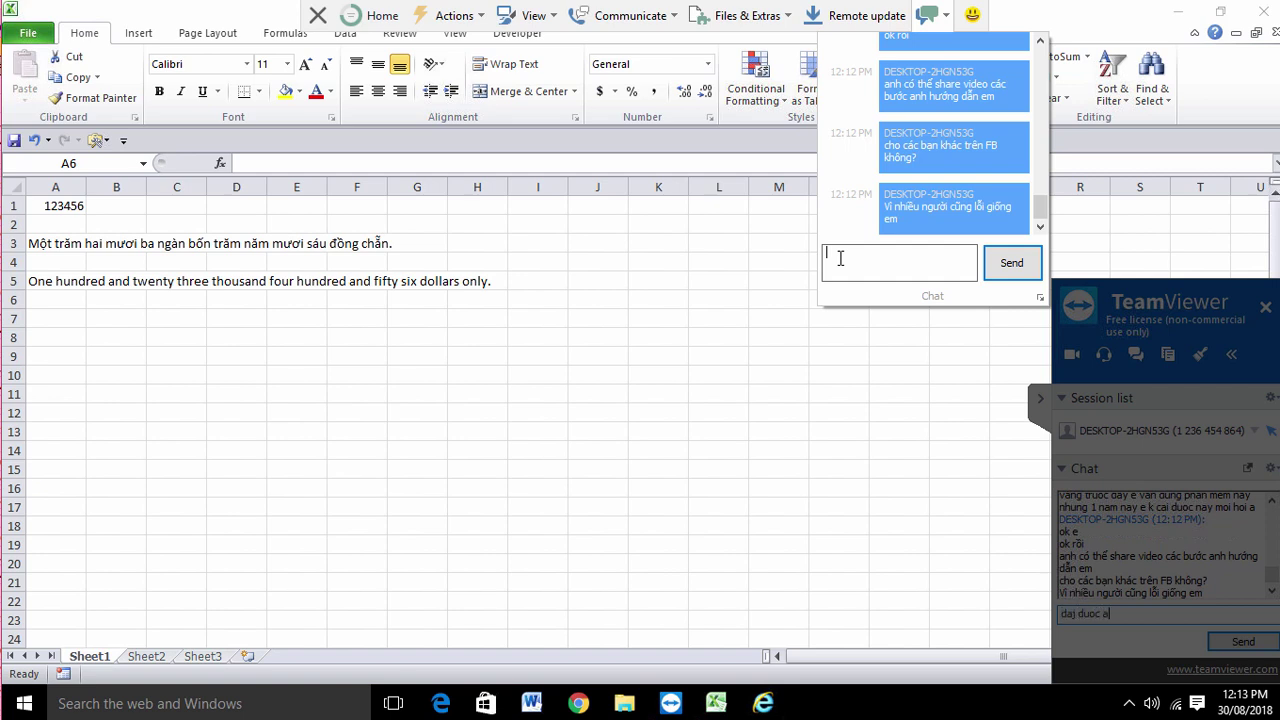
Say viewers should self-fix next time and recommend the 'Cùng học Excel và VBA từ cơ bản đến nâng cao' group
type("anh")
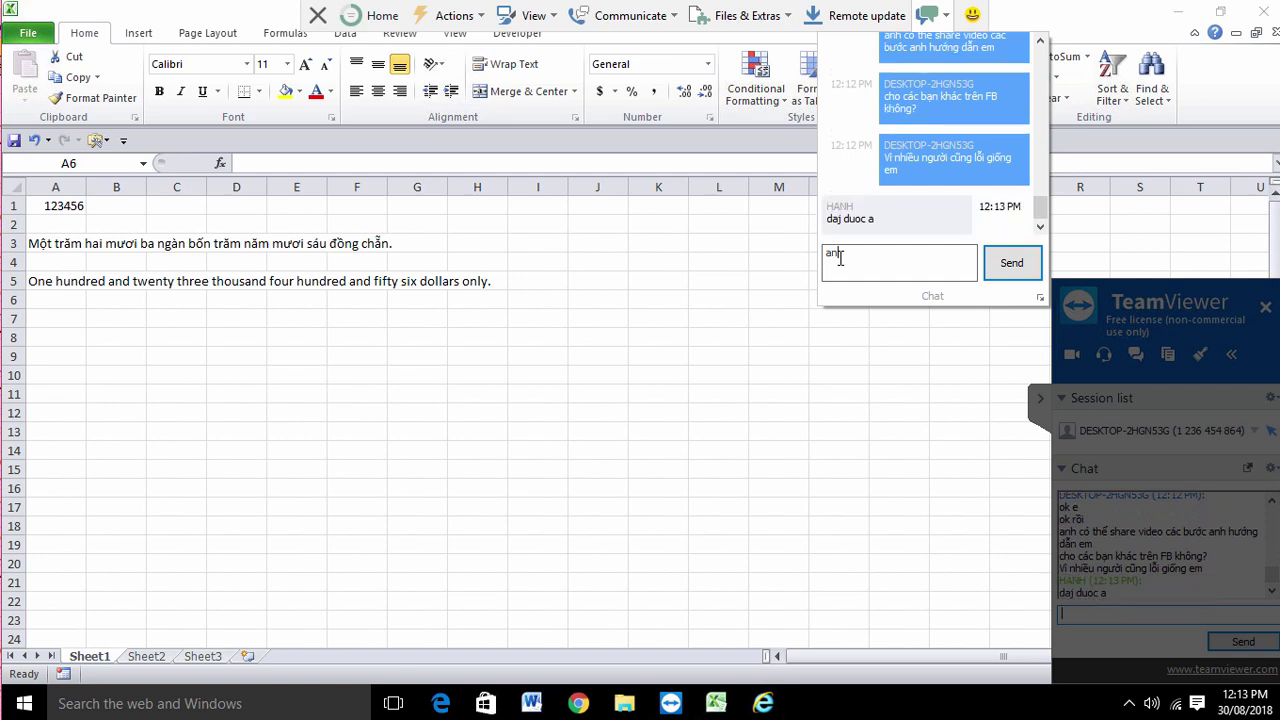
type(" muốn lần sau ho xem ")
type("video tự bi")
type("ết cách kahwcs phục")
key("Return")
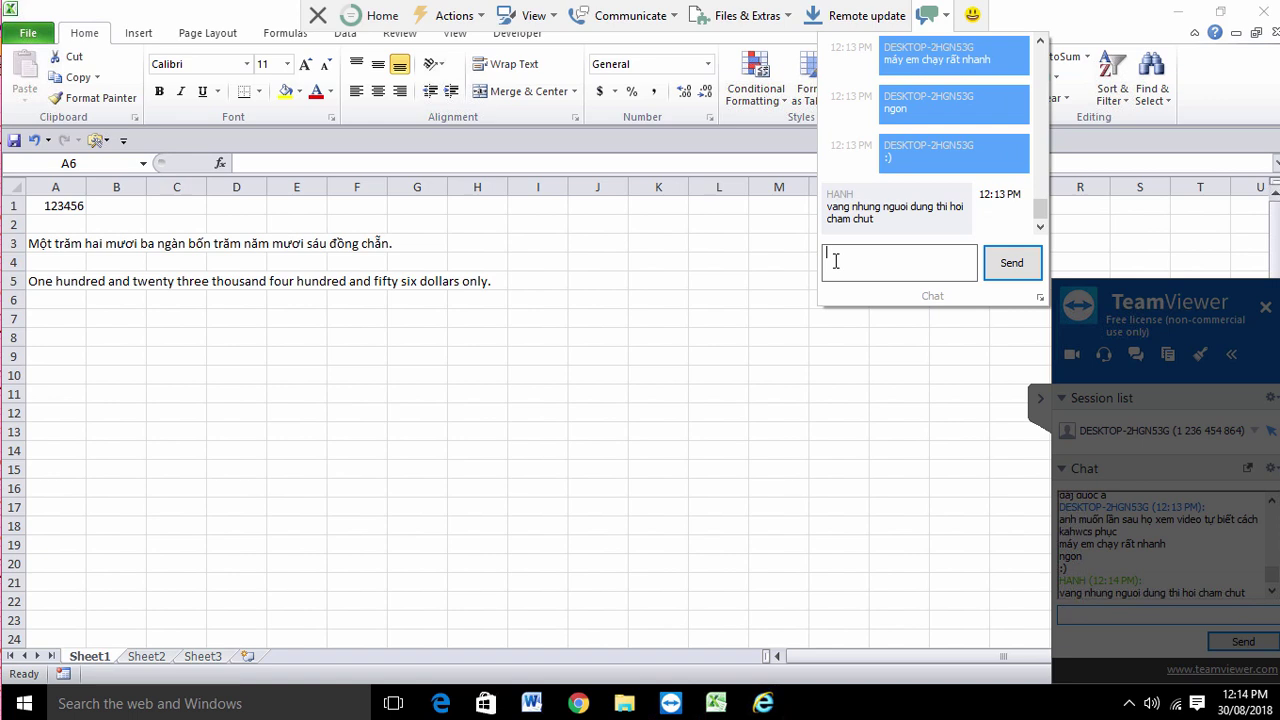
type("hi")
key("Return")
type("em chịu vào ")
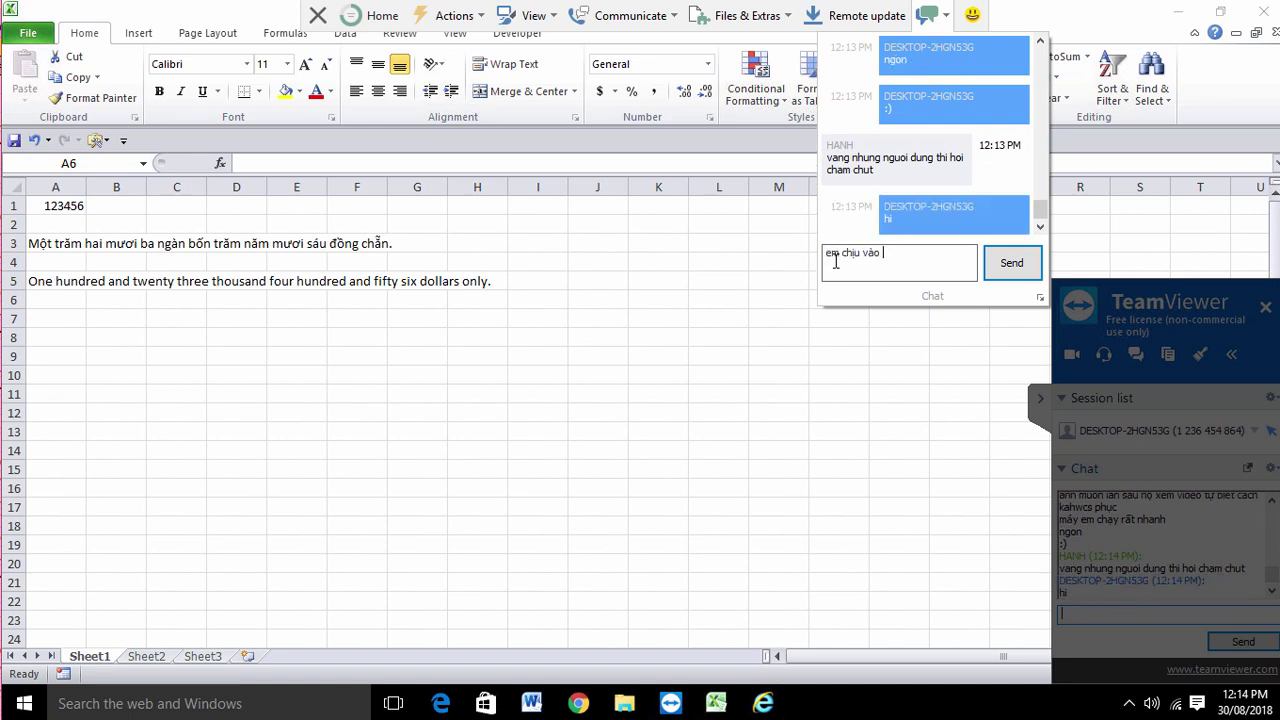
type("nhóm \"Cùng học E")
type("xcel và VBA từ cơ b")
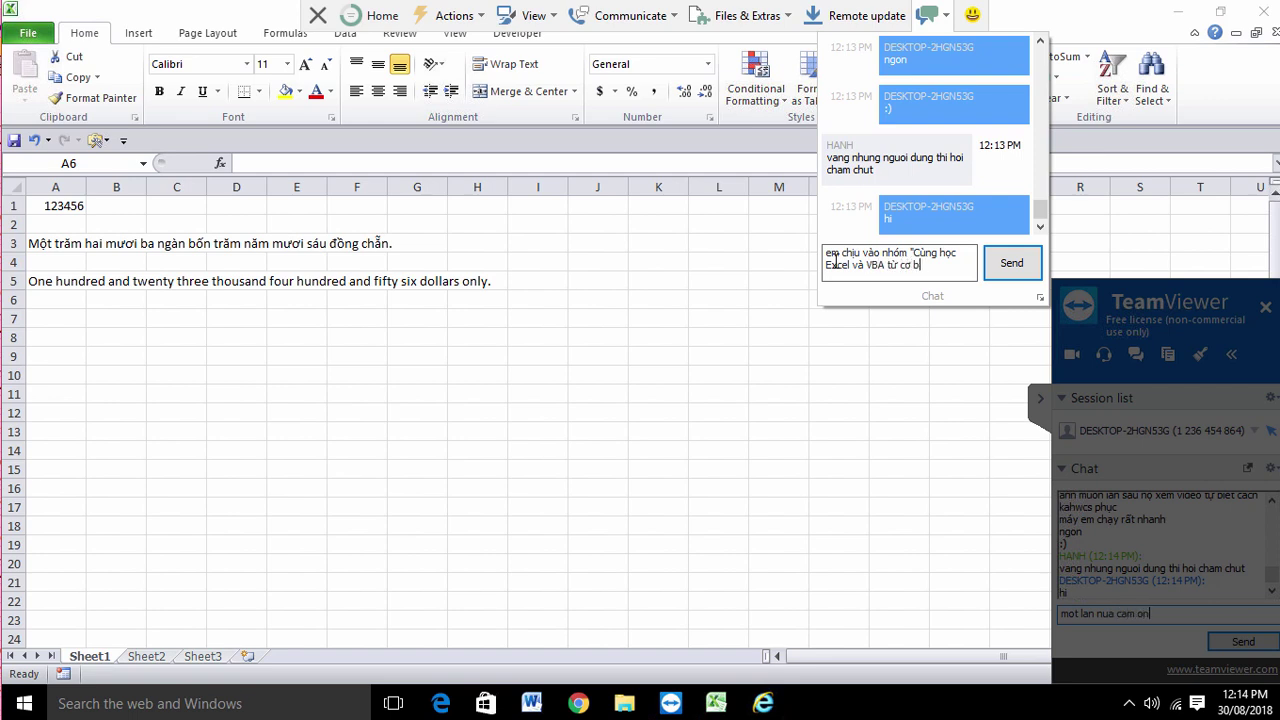
type("ản đến nâng cao\" ")
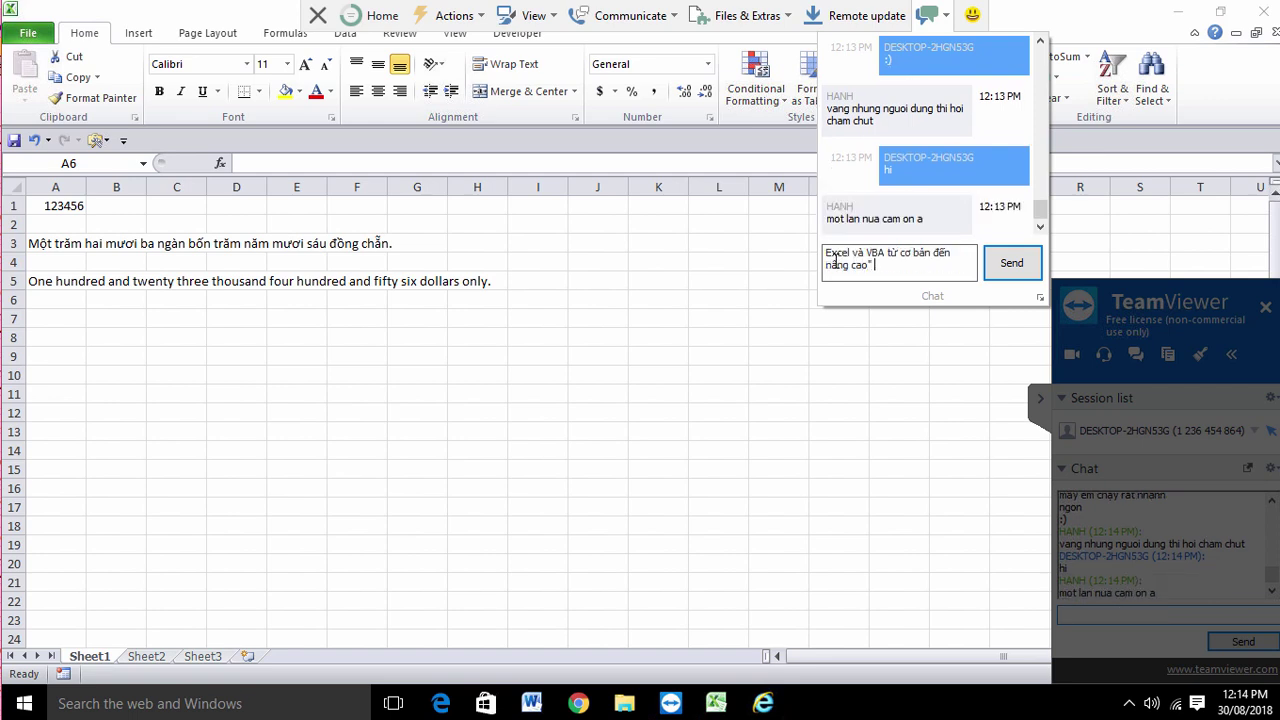
type("trên FB học the")
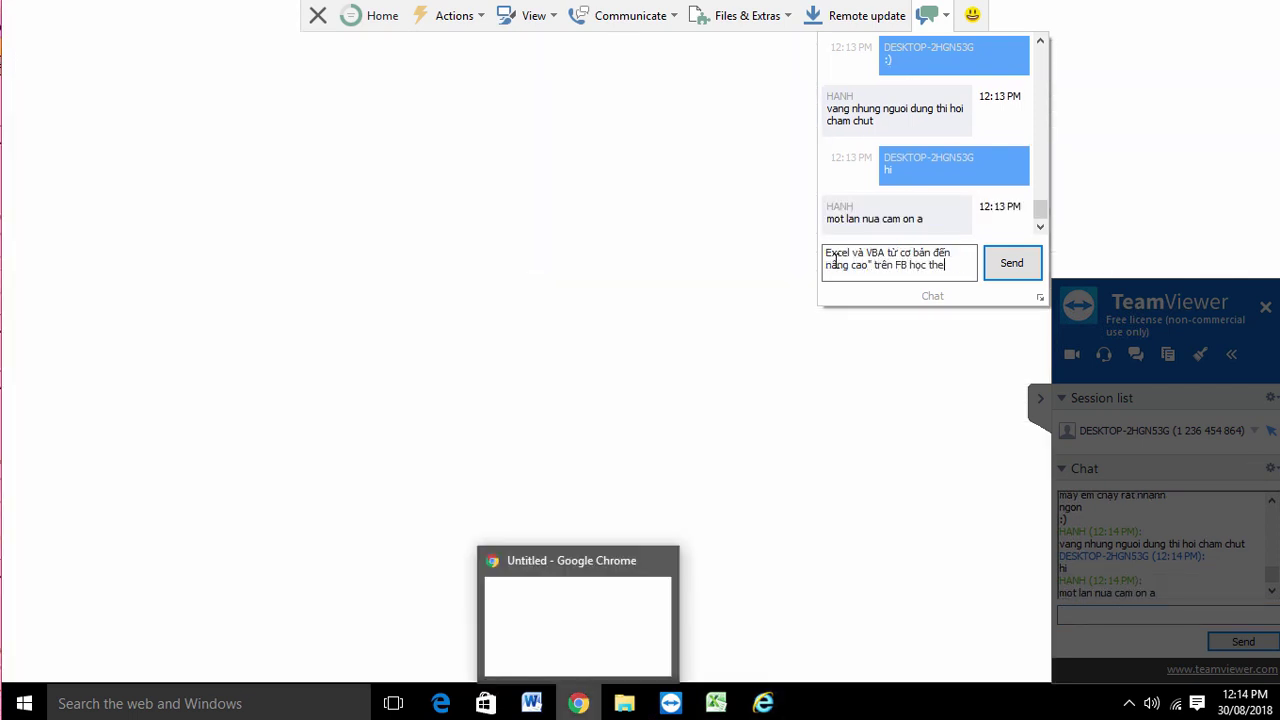
type("m nhé")
Send the Excel-group join suggestion, then search YouTube for 'huong dan cai phan mem acc helper' and open the top video
key("Return")
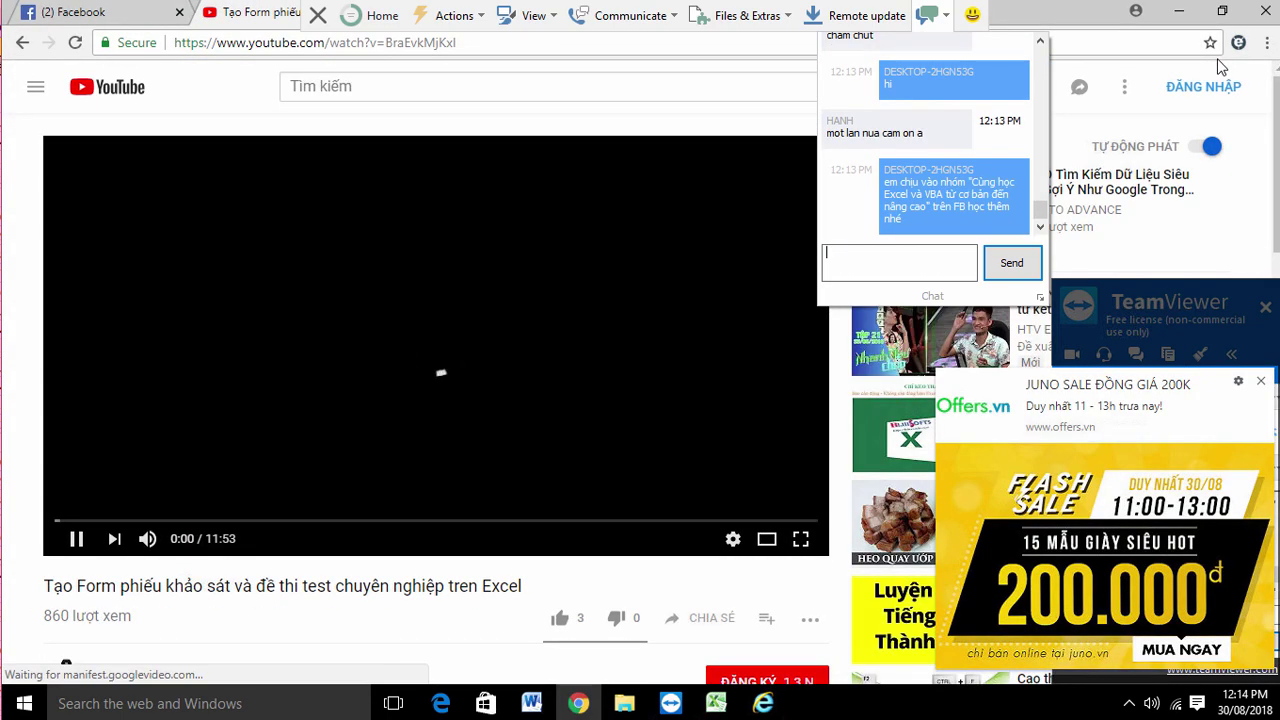
type("huong dan ")
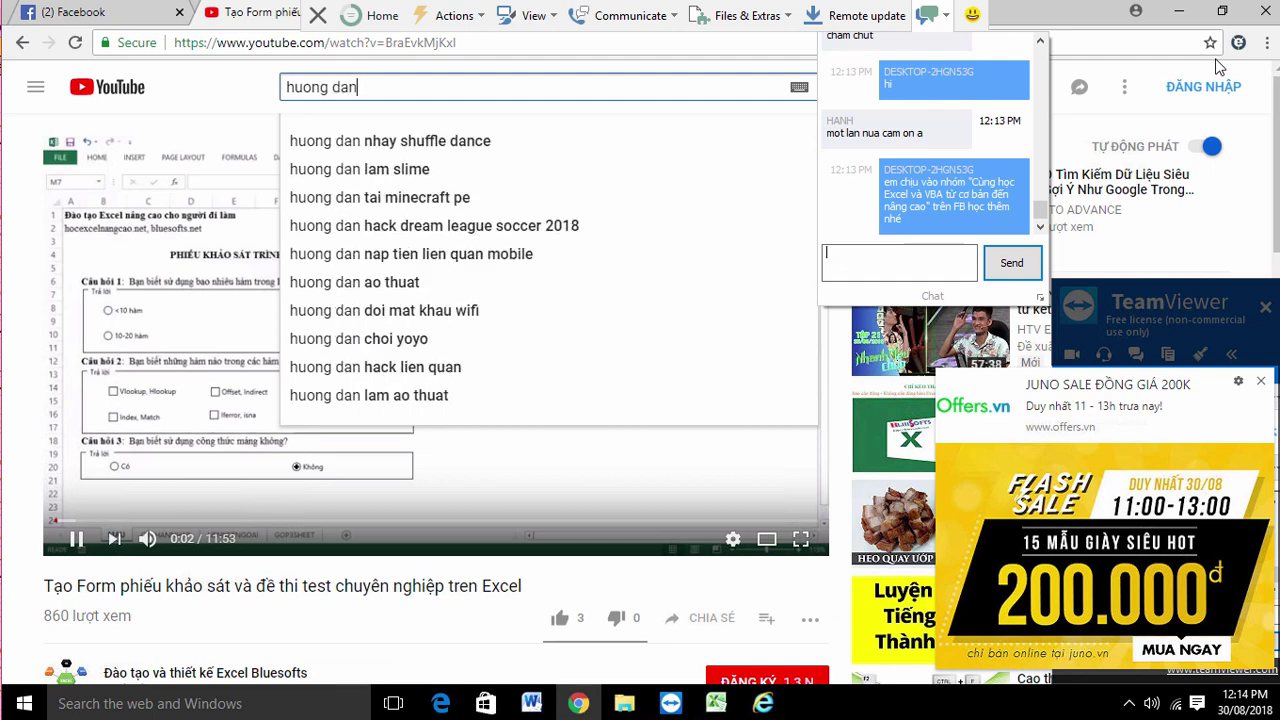
type("cai phan")
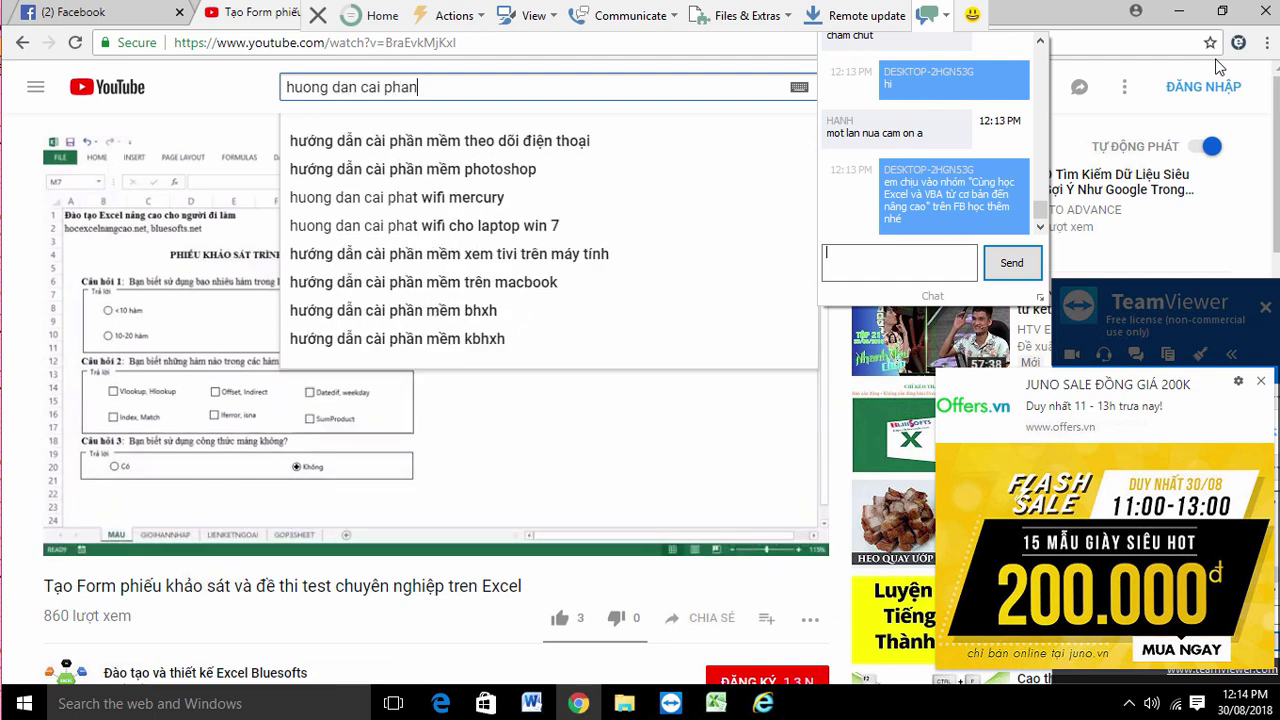
type(" mem acc")
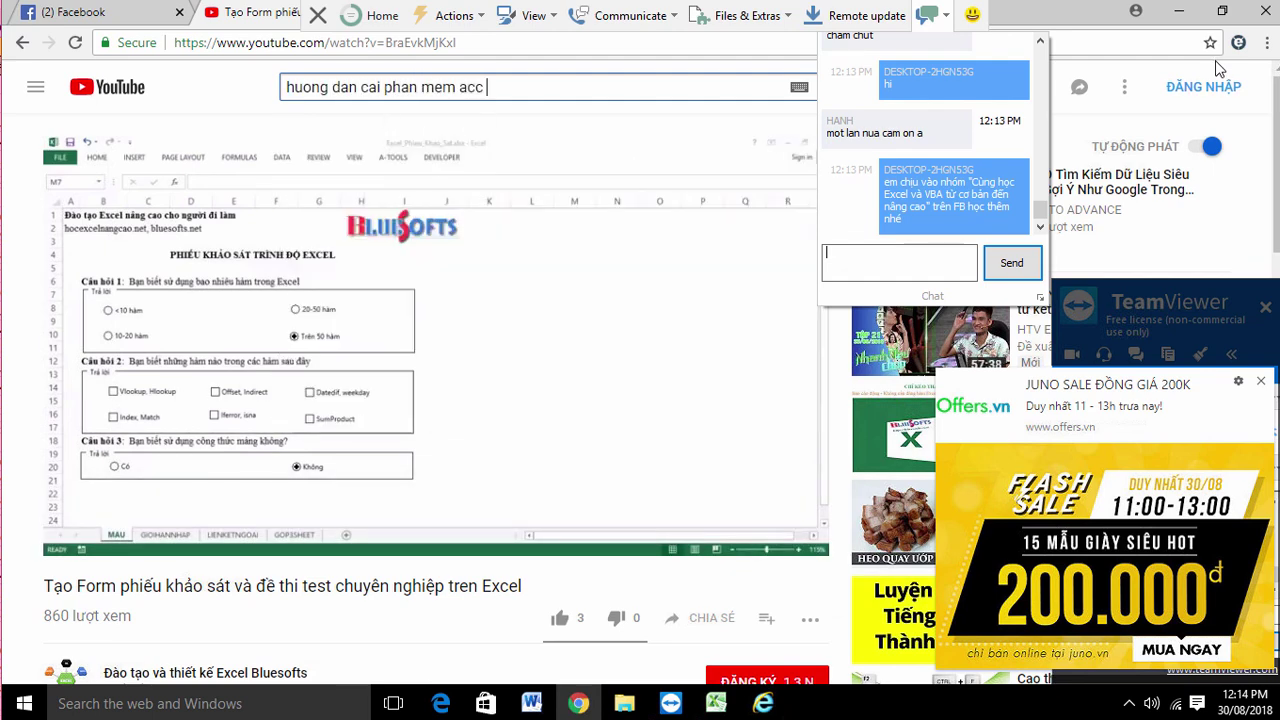
type(" hel")
type("per")
key("Return")
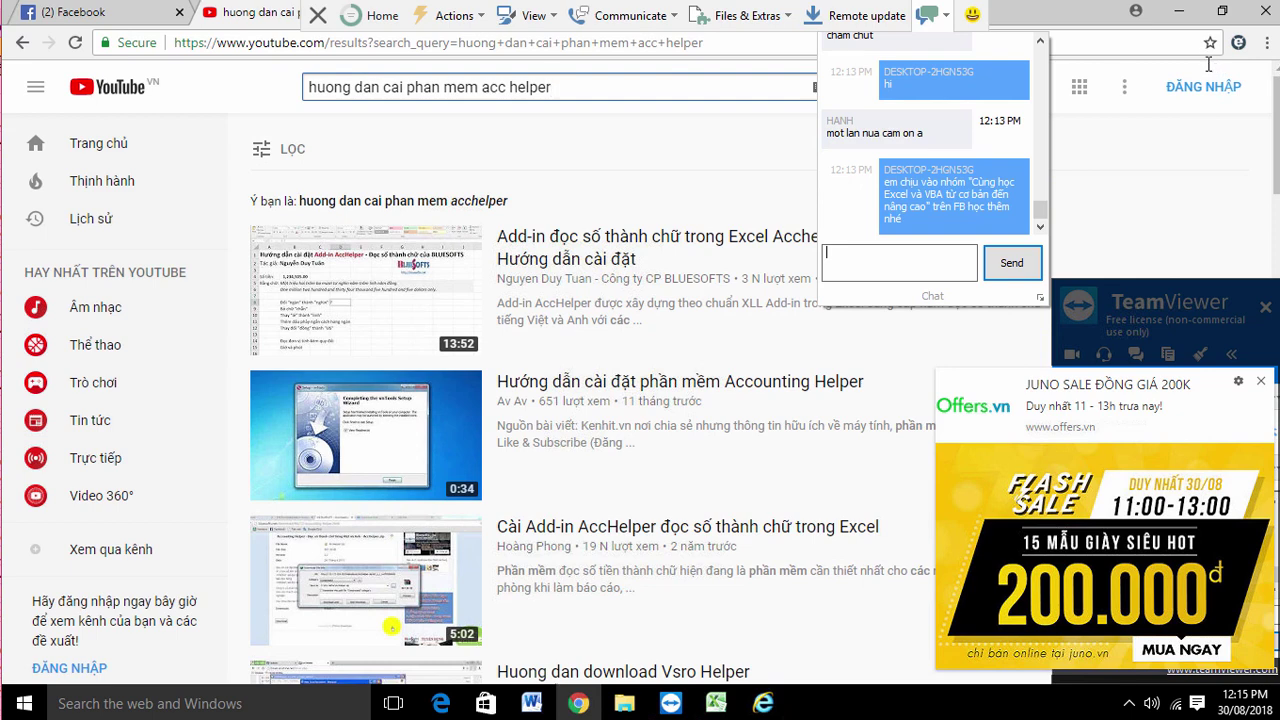
left_click(465, 240)
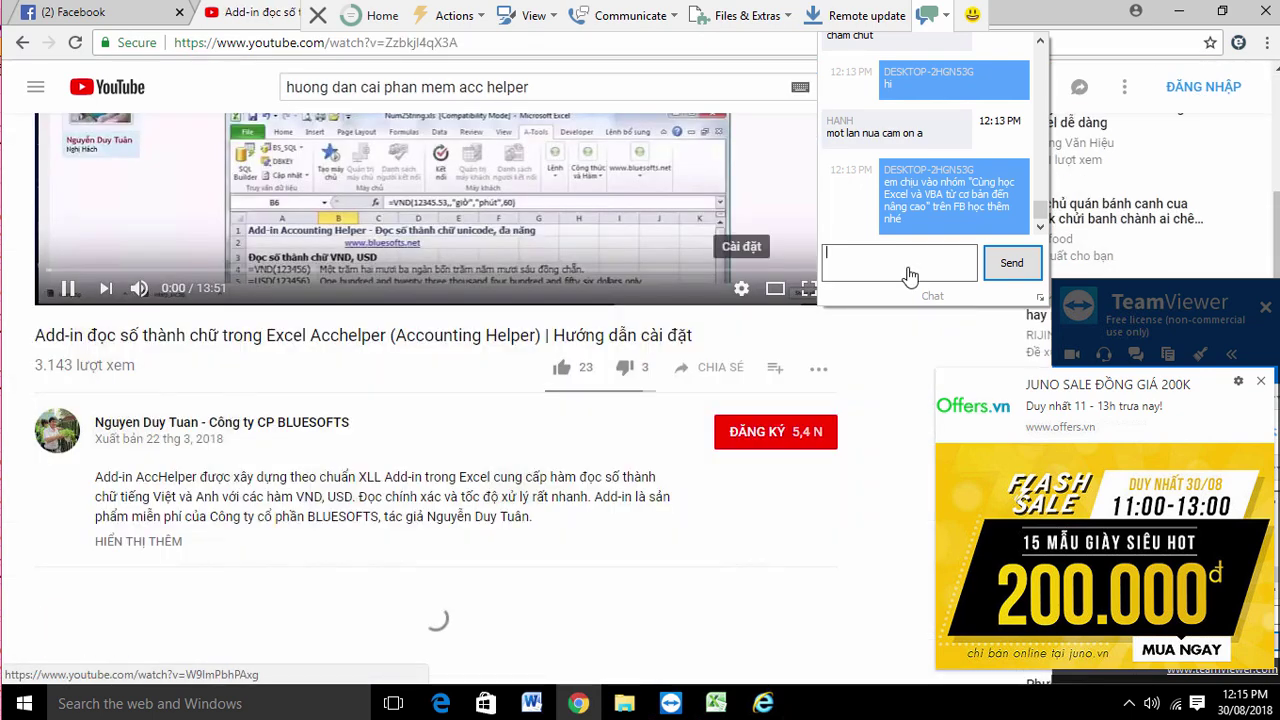